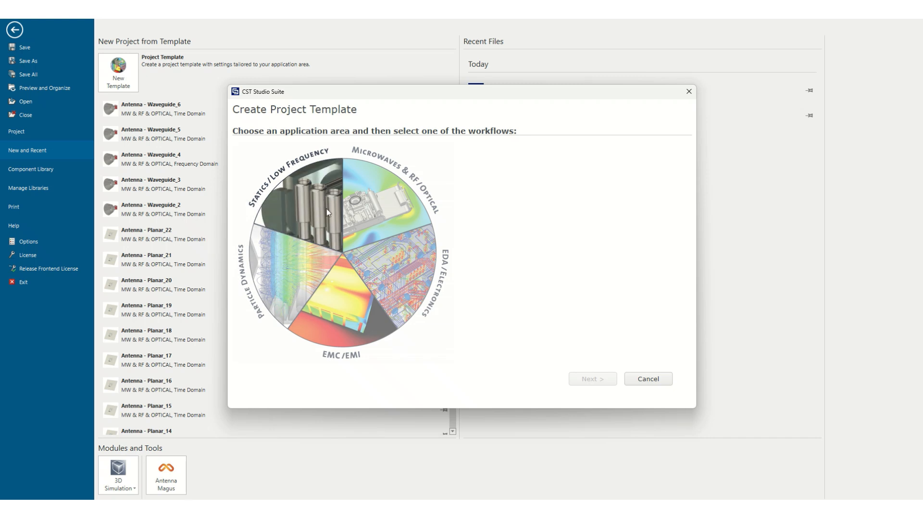
Choose the Microwaves & RF/Optical application area, Antennas, and the Waveguide (Horn, Cone, etc.) workflow for the project template
click(371, 205)
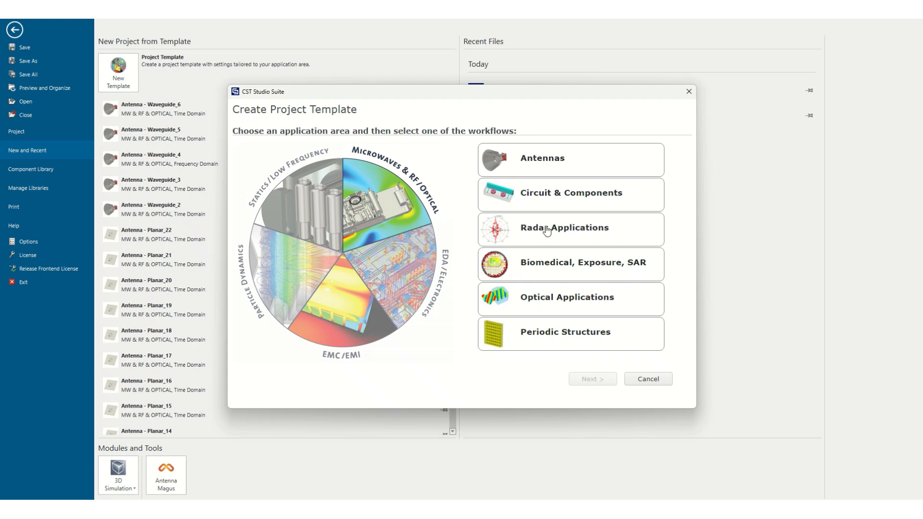
click(536, 164)
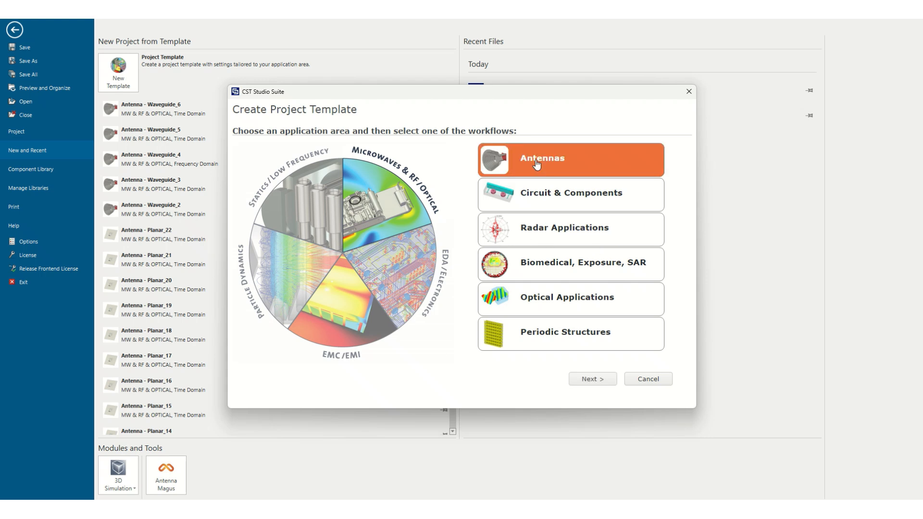
click(591, 381)
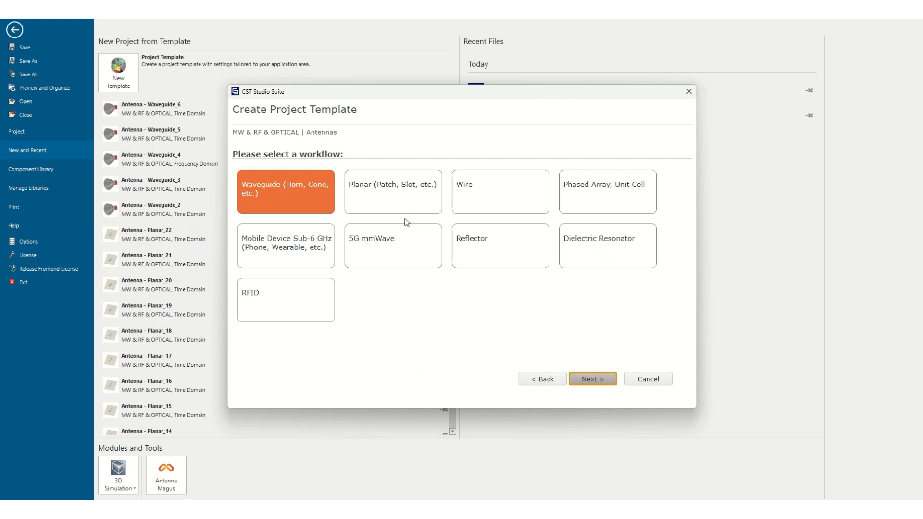
click(589, 379)
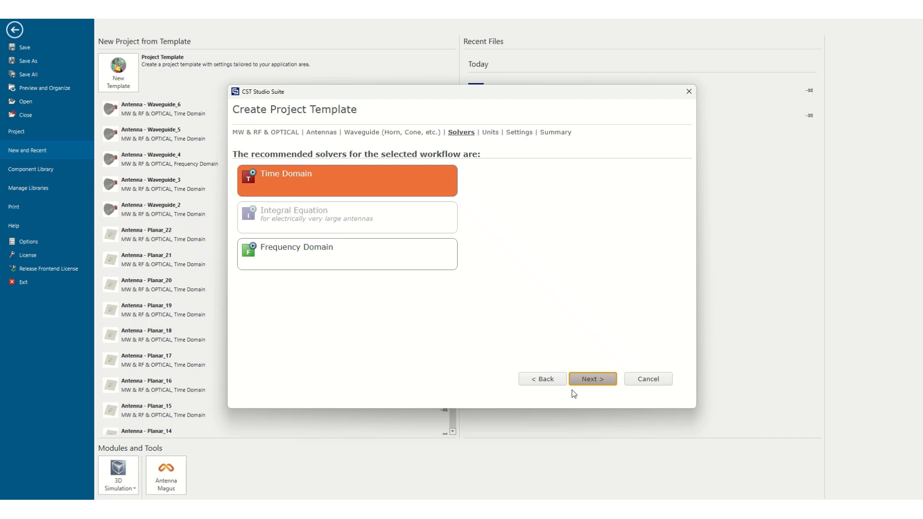
Accept the Time Domain solver and the mm, GHz, ns and °C units, leaving the frequency range empty
click(589, 381)
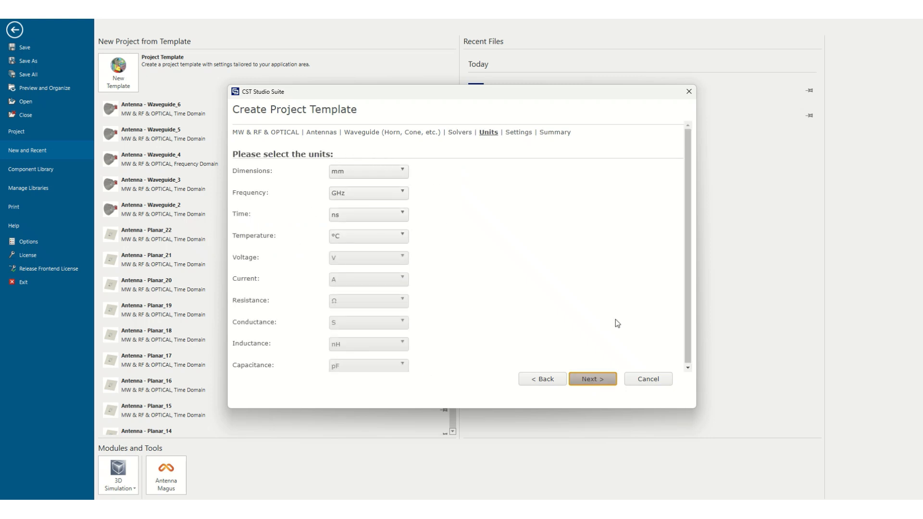
click(593, 379)
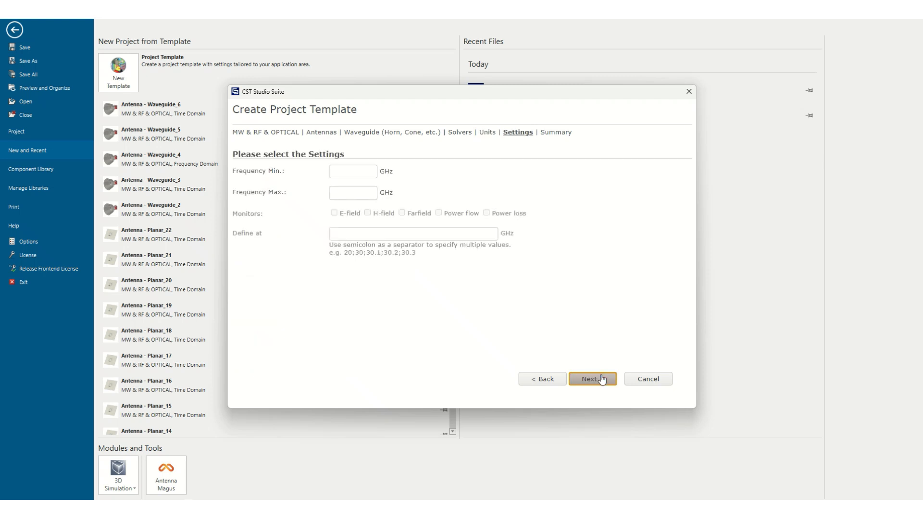
click(366, 174)
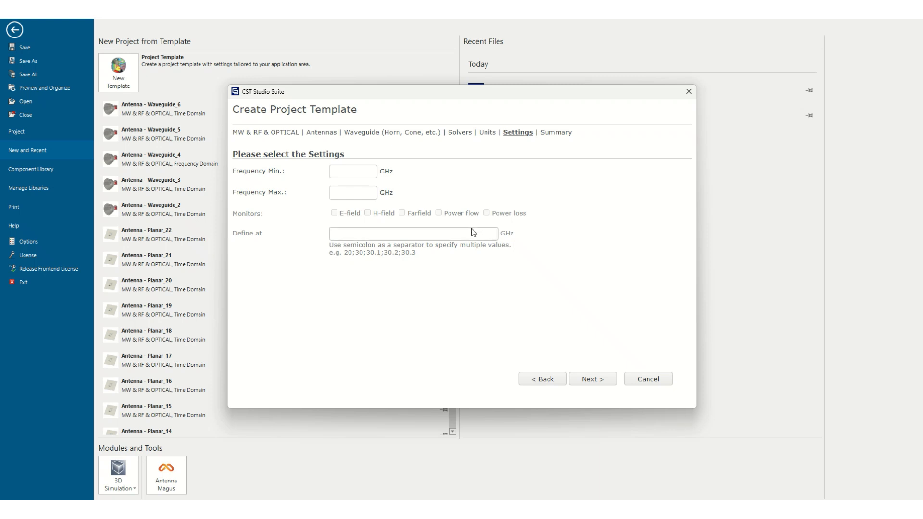
click(595, 380)
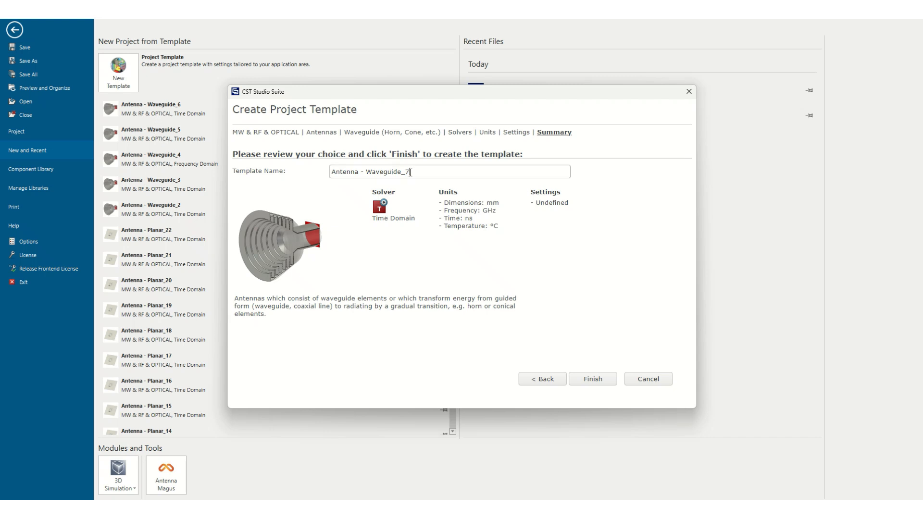
Name the template Project_Wideband and finish creating it
drag(410, 172, 286, 172)
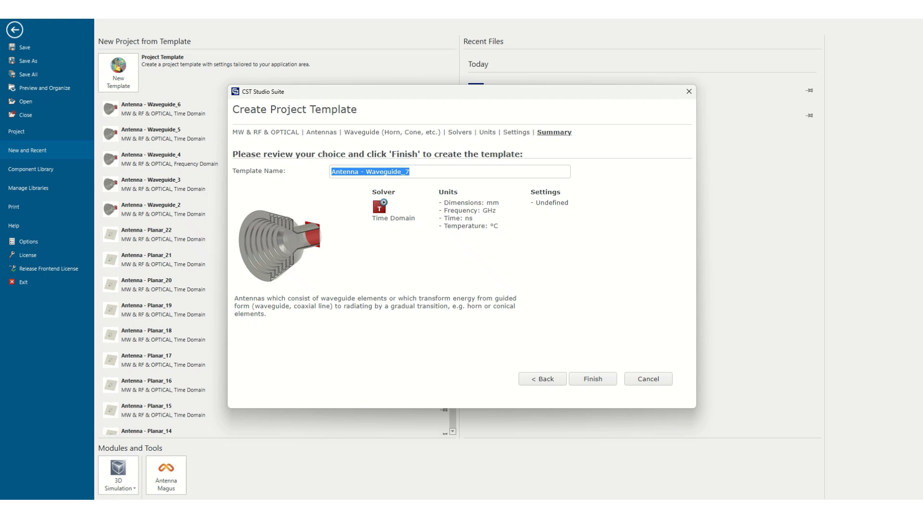
text(roject)
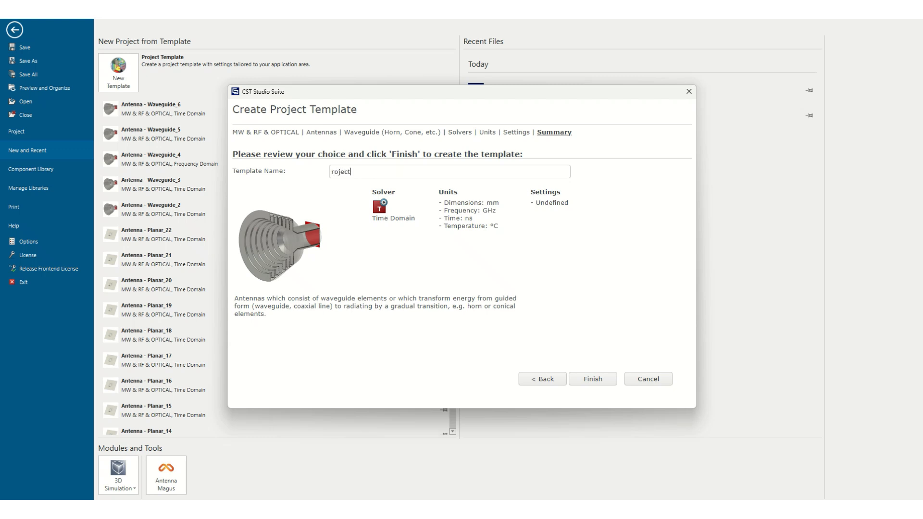
key(BackSpace)
key(BackSpace)
key(BackSpace)
key(BackSpace)
key(BackSpace)
key(BackSpace)
text(Project_Wideband)
click(584, 384)
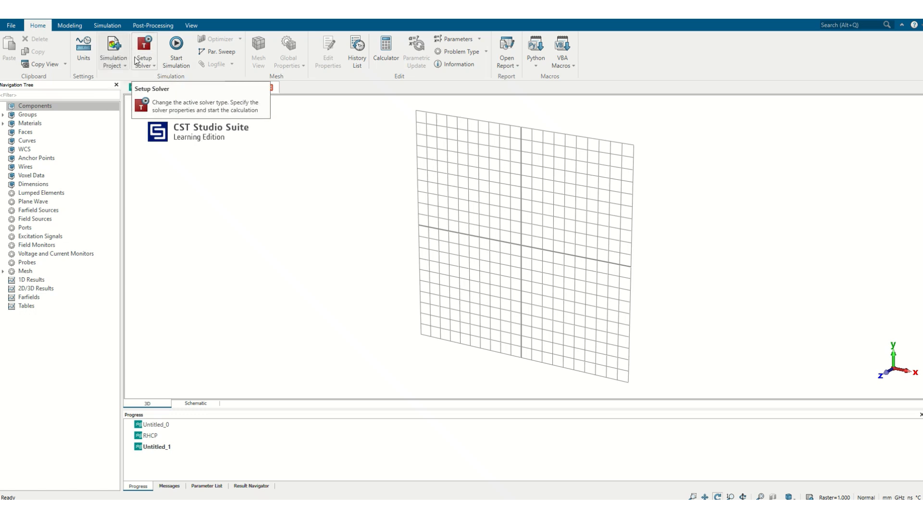
Review the project's unit settings and leave them as they are
click(84, 48)
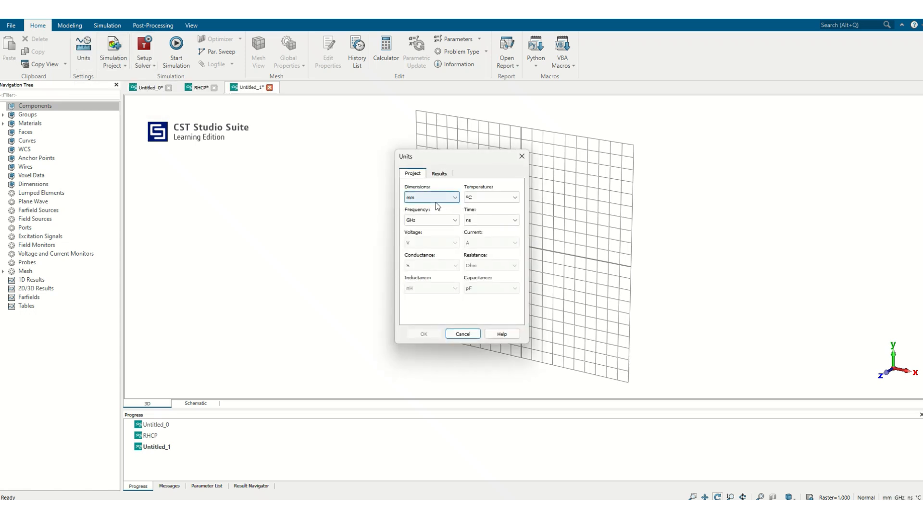
click(462, 334)
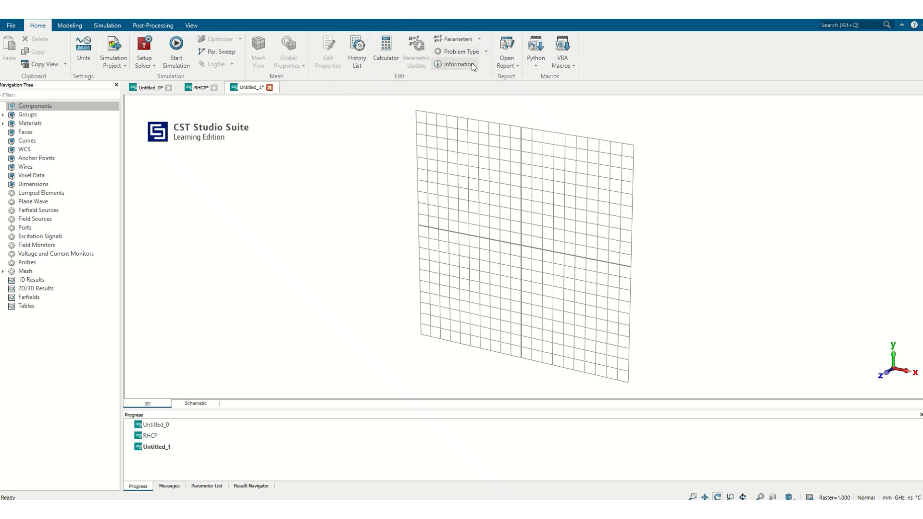
Inspect the analytical line impedance macro with its coax setup, and exit it without calculating
click(568, 66)
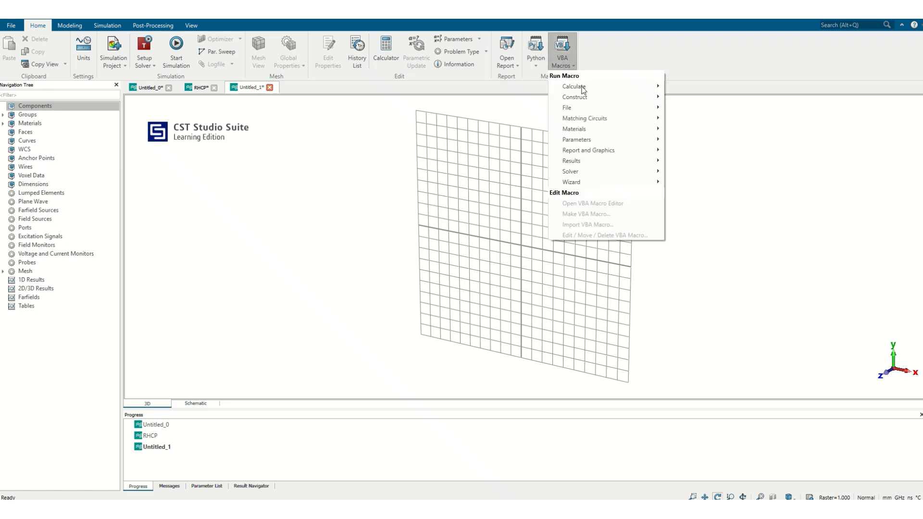
mouse_move(554, 82)
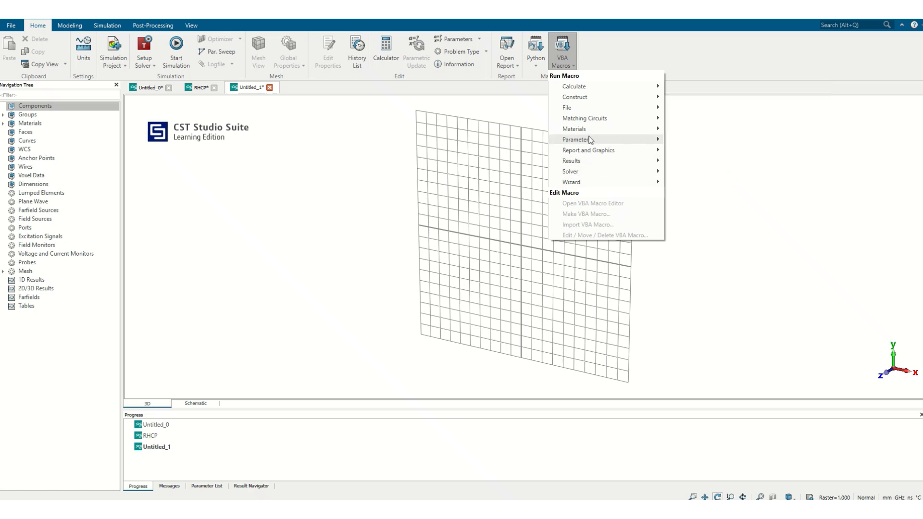
mouse_move(595, 88)
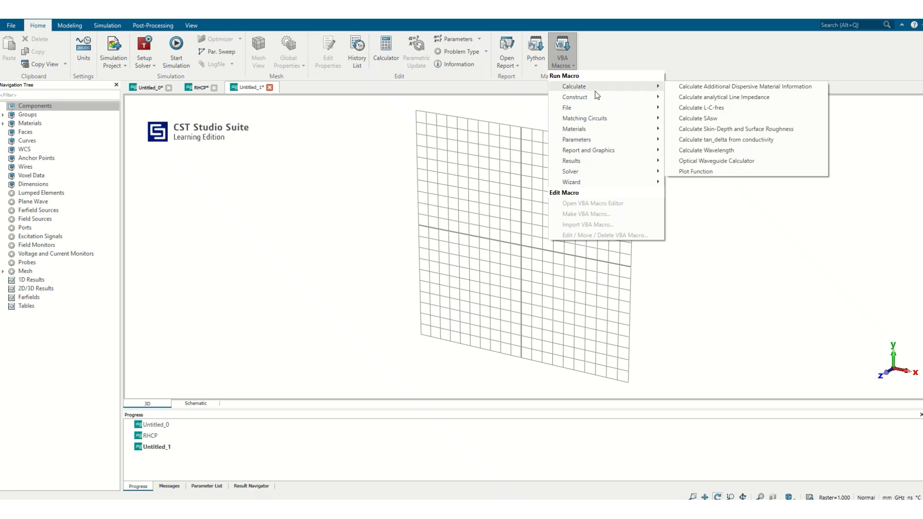
click(729, 97)
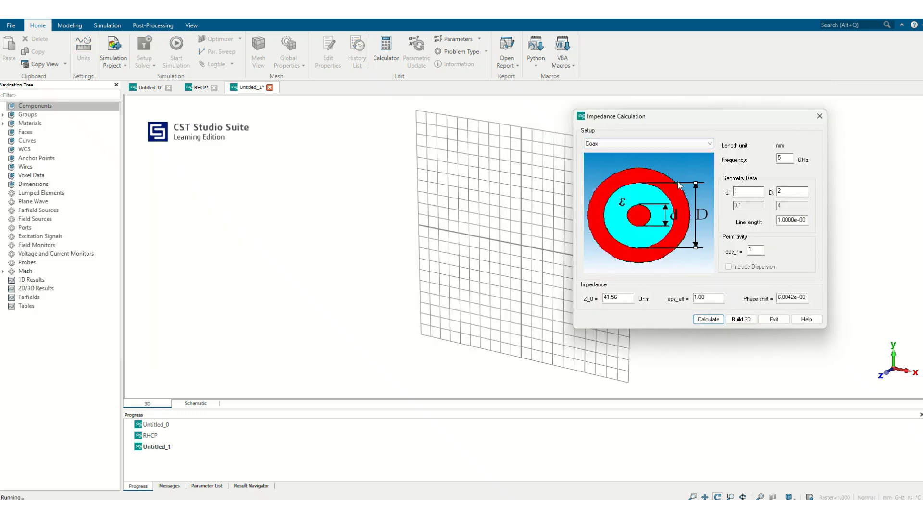
click(774, 319)
click(562, 62)
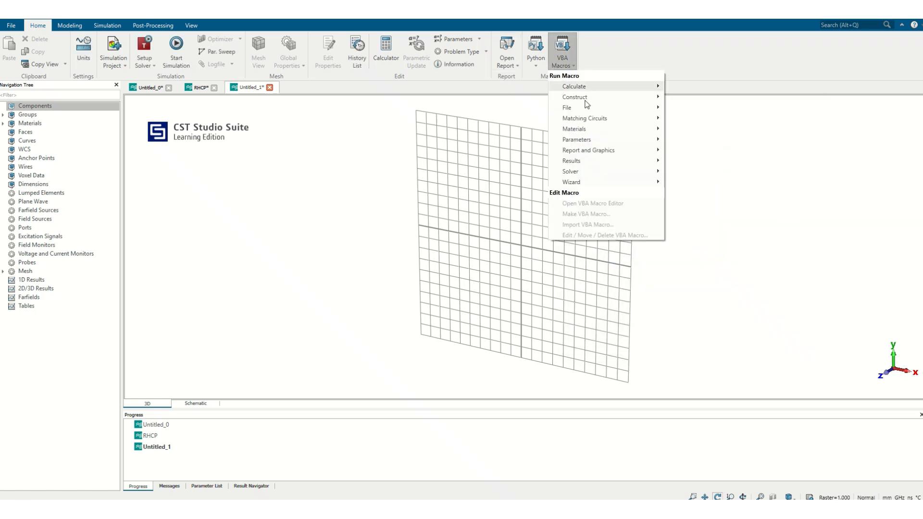
mouse_move(591, 173)
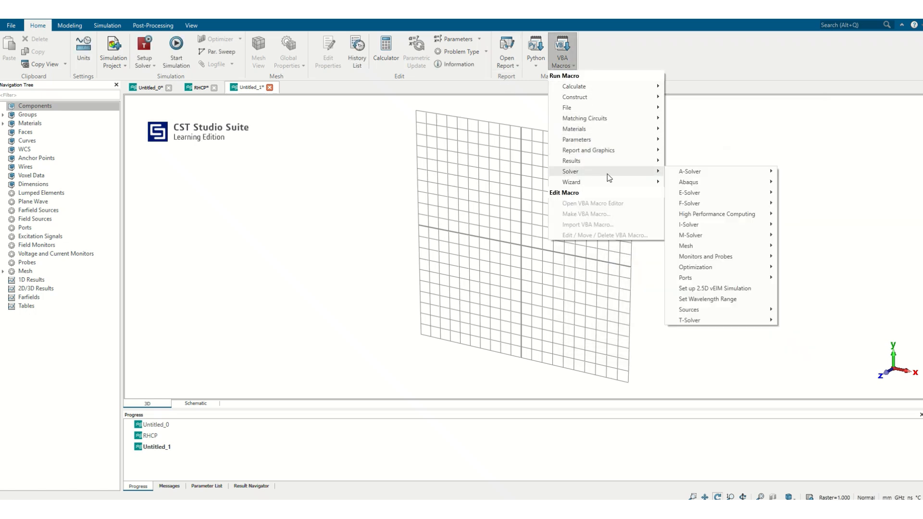
mouse_move(686, 279)
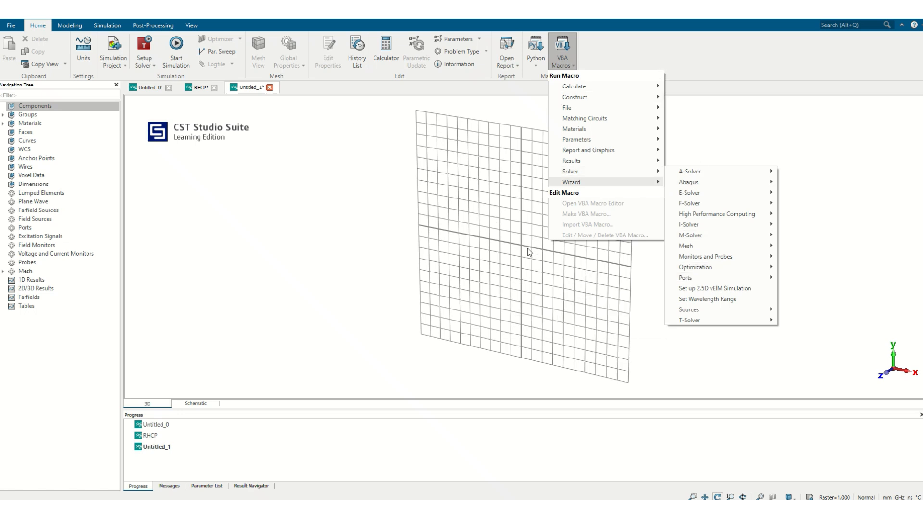
mouse_move(571, 86)
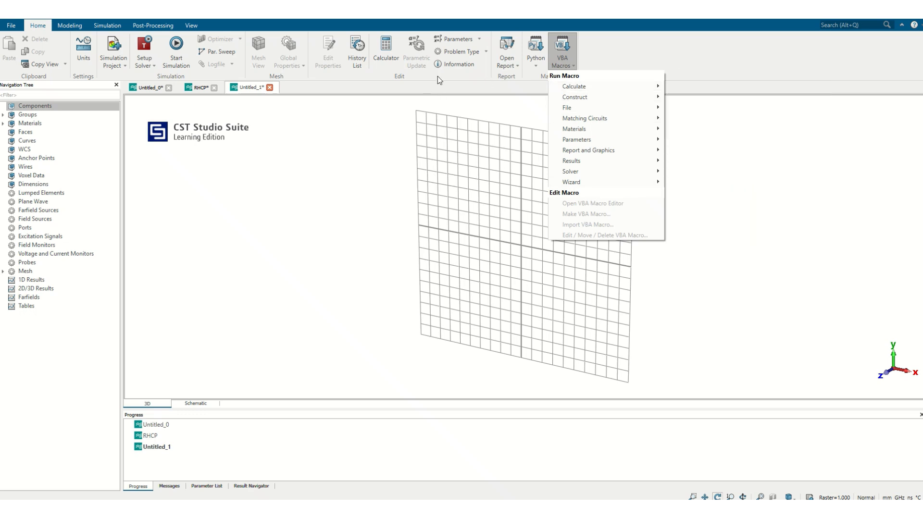
click(531, 65)
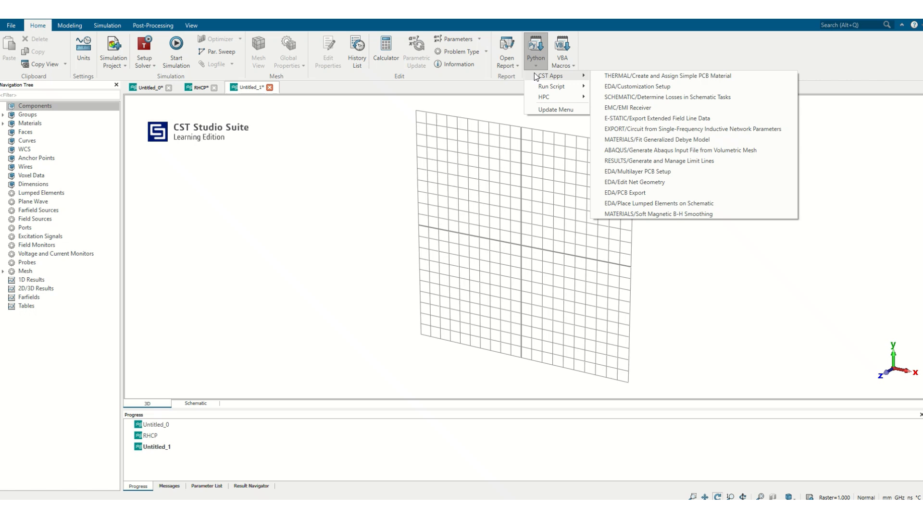
click(474, 229)
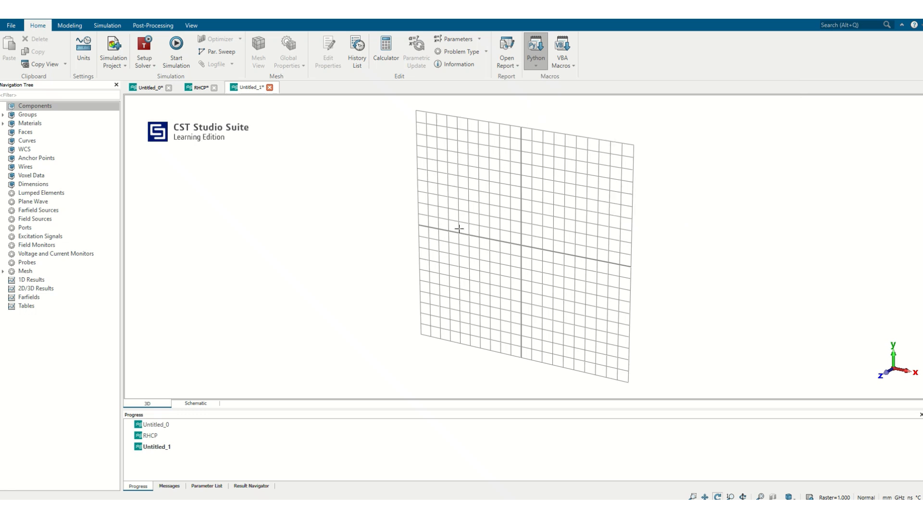
Look through the 3D file formats offered for import in the modeling tools
click(67, 25)
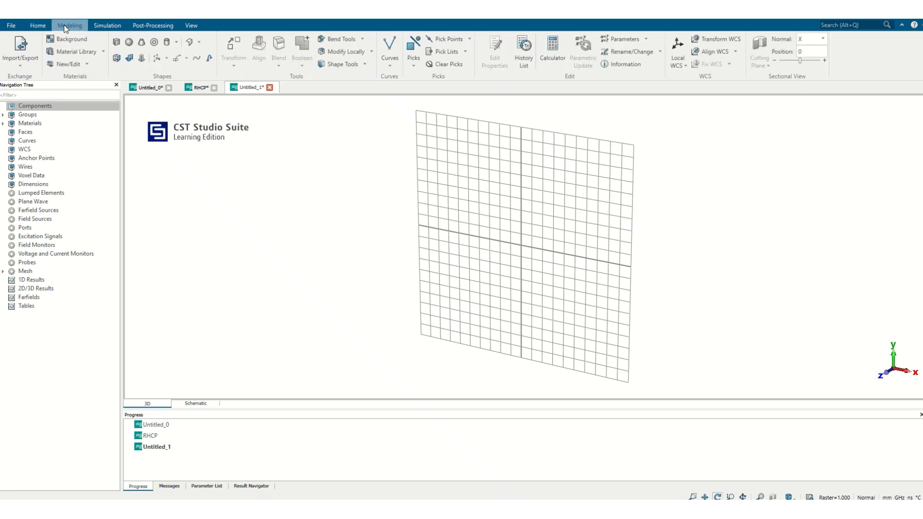
click(16, 59)
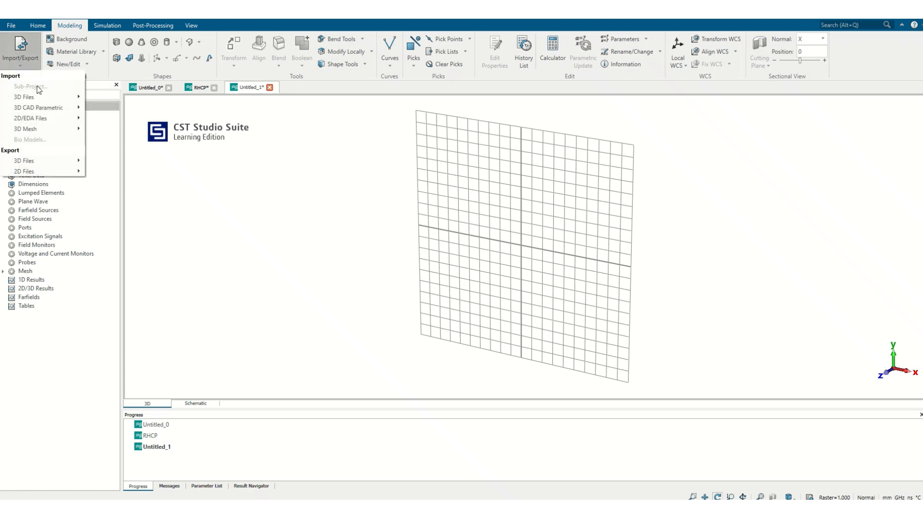
mouse_move(43, 100)
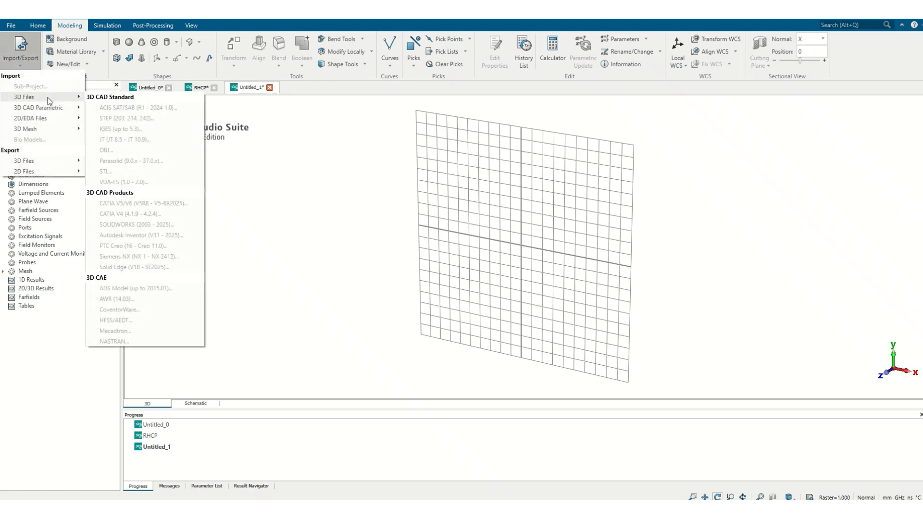
click(273, 255)
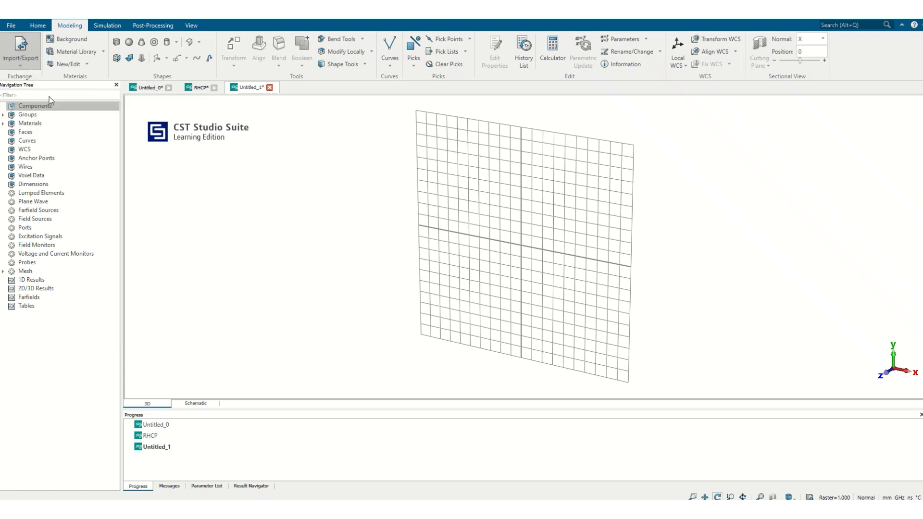
Examine the background material parameters, the selectable material types and the surrounding space distances without changing them
click(74, 38)
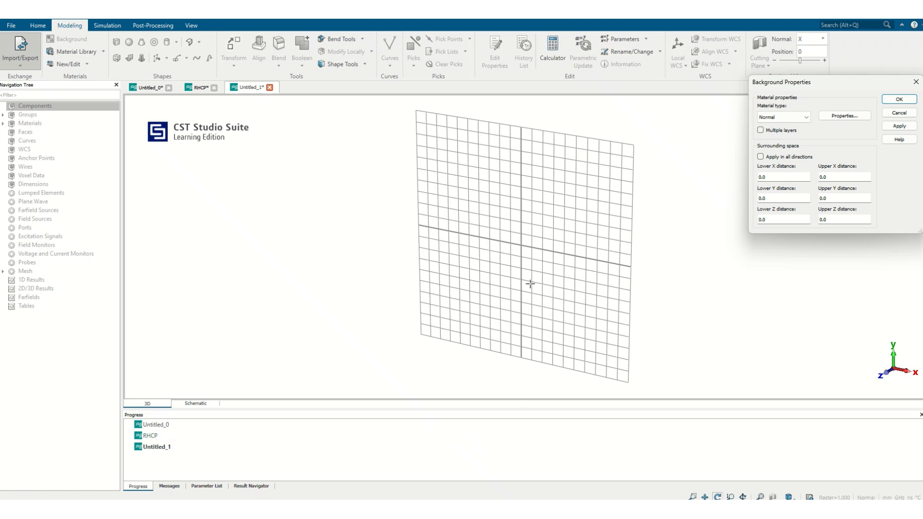
click(841, 117)
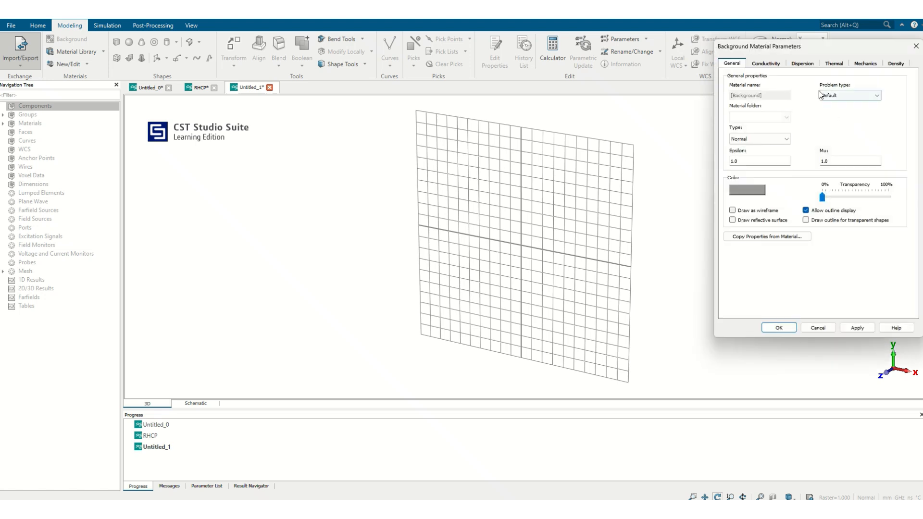
drag(865, 49, 694, 66)
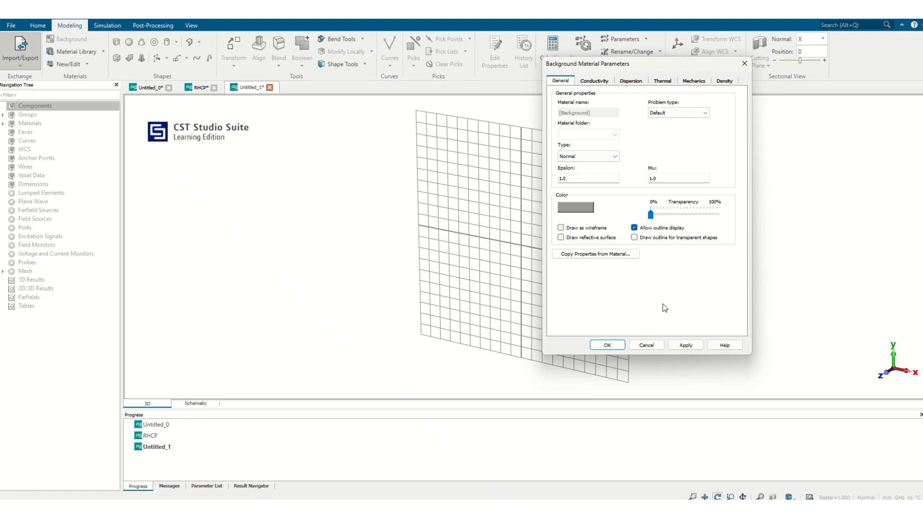
click(607, 345)
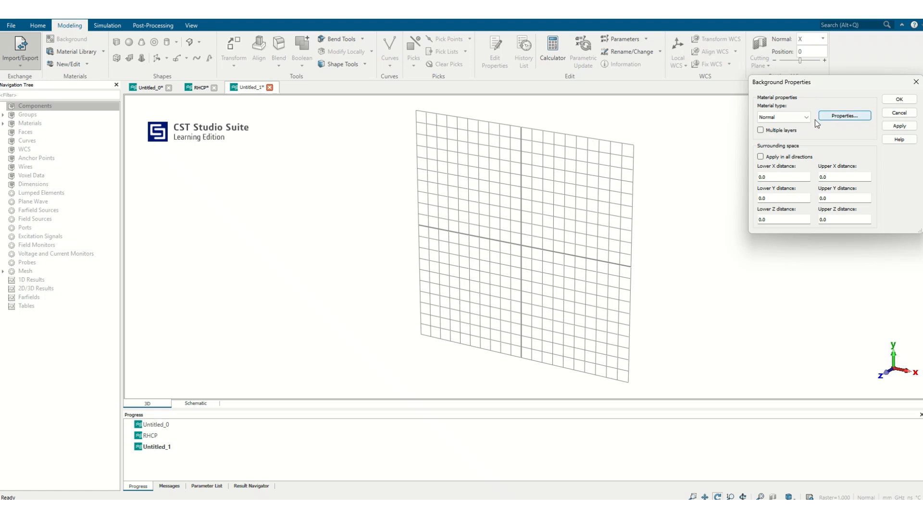
click(800, 116)
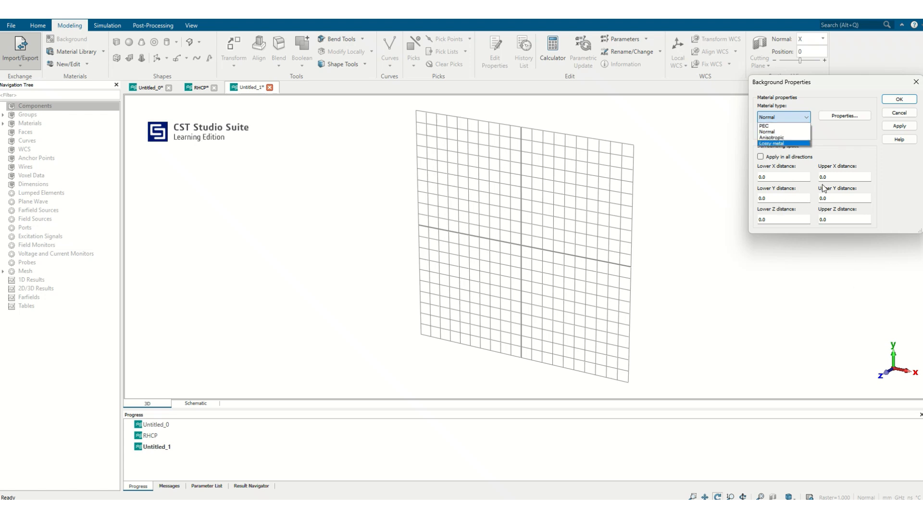
click(846, 166)
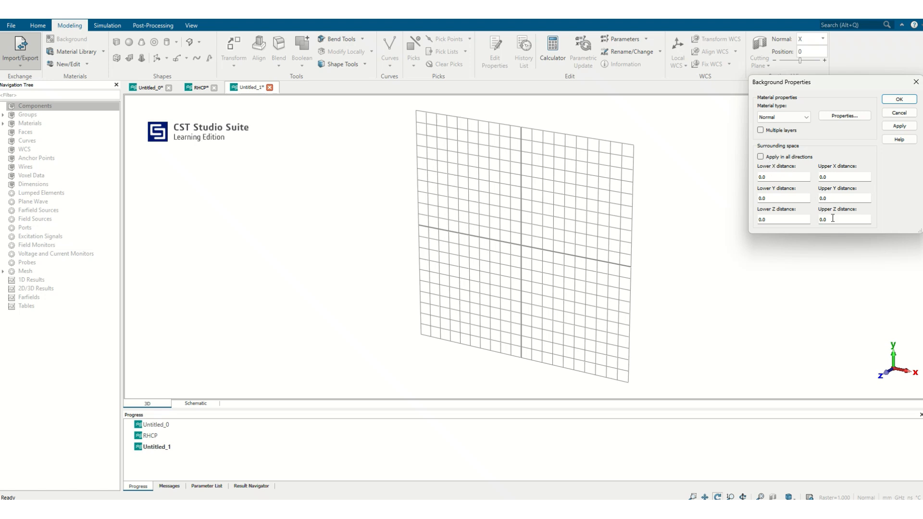
click(906, 115)
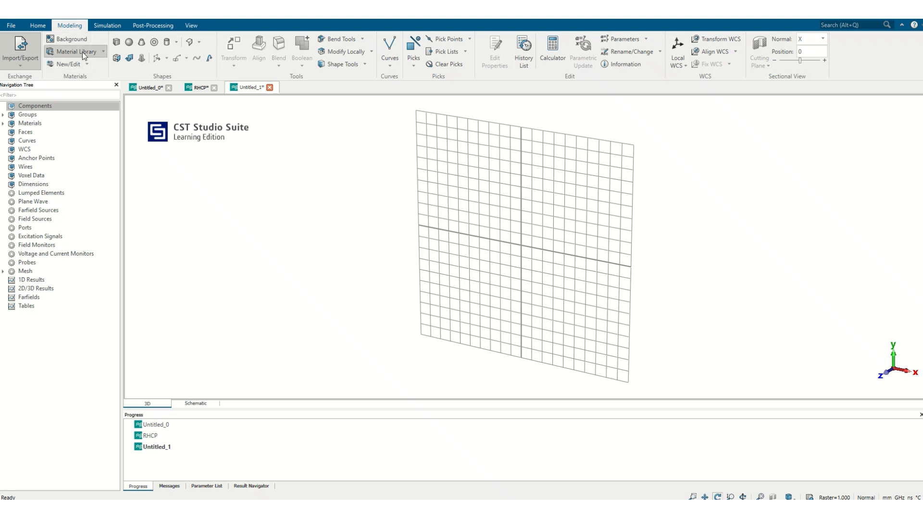
Browse the materials and their attributes in the material library without loading any
click(100, 50)
click(88, 63)
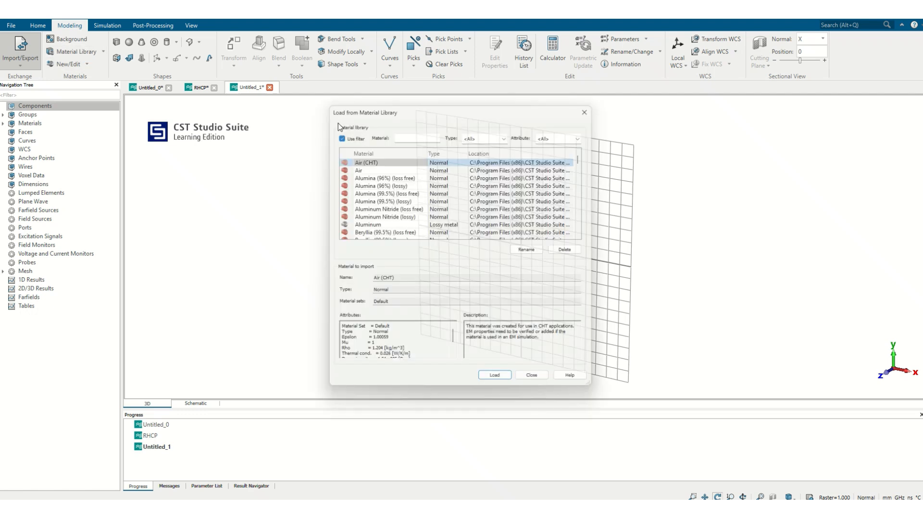
scroll(387, 193, down, 3)
scroll(386, 192, down, 10)
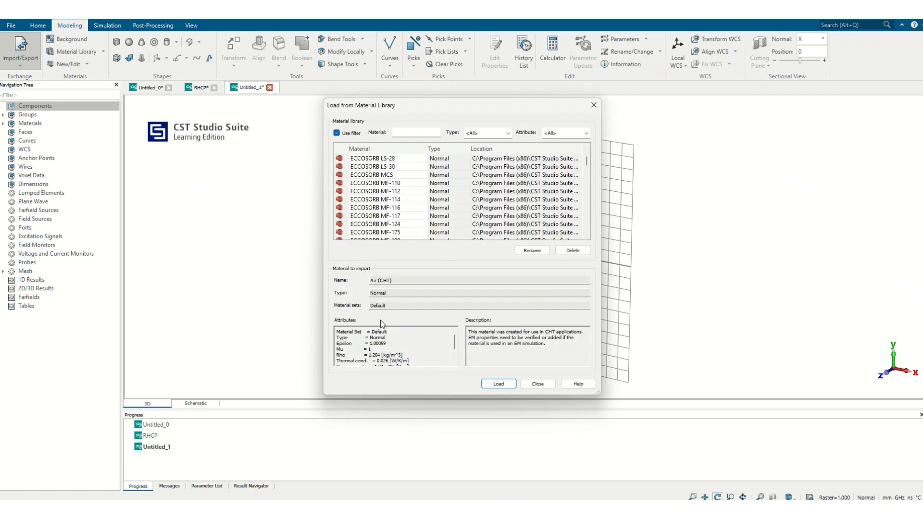
click(537, 384)
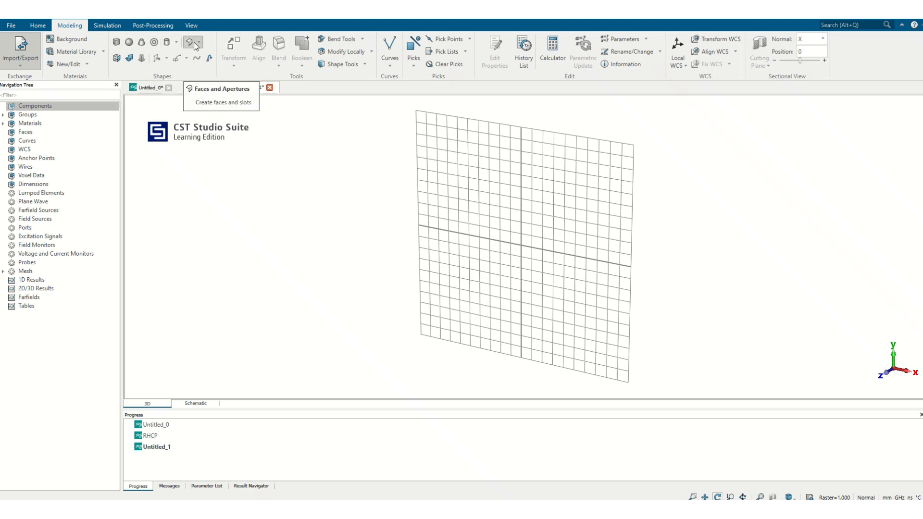
Look through the curve creation tools and the point picking options without starting any of them
click(393, 66)
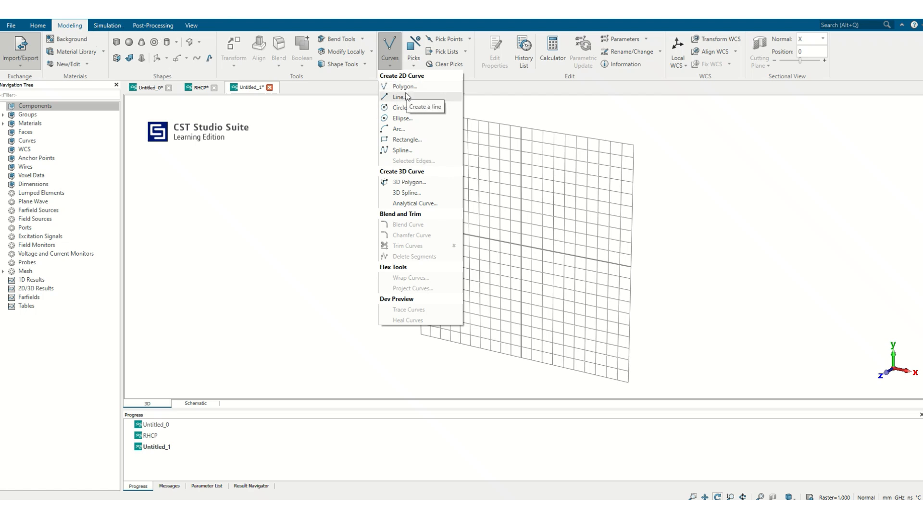
click(470, 39)
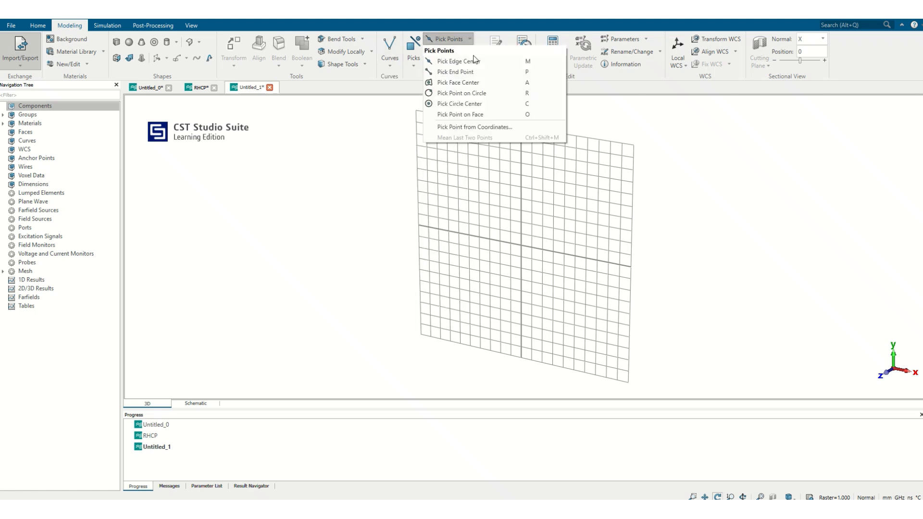
click(762, 145)
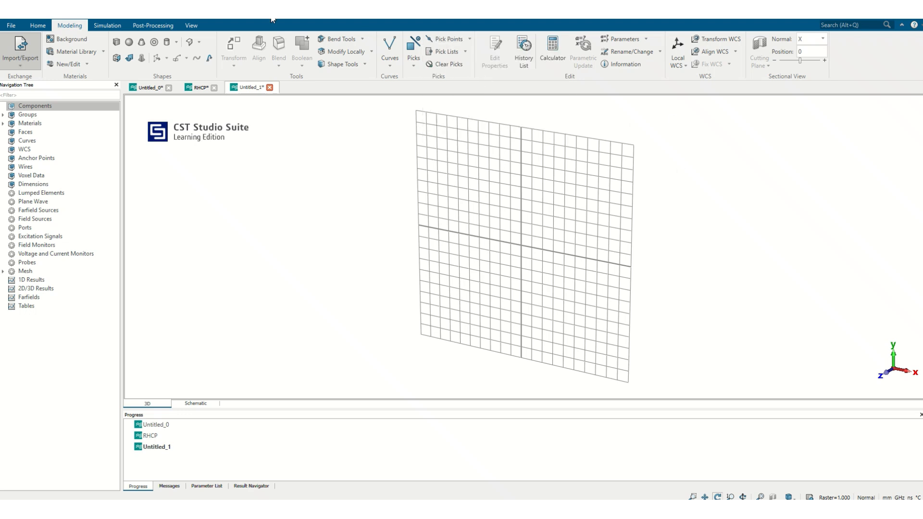
Try out the Brick tool with a brick spanning X -4 to 6, Y -4 to 5 and Z 0 to 6, and discard it
click(116, 43)
double_click(479, 180)
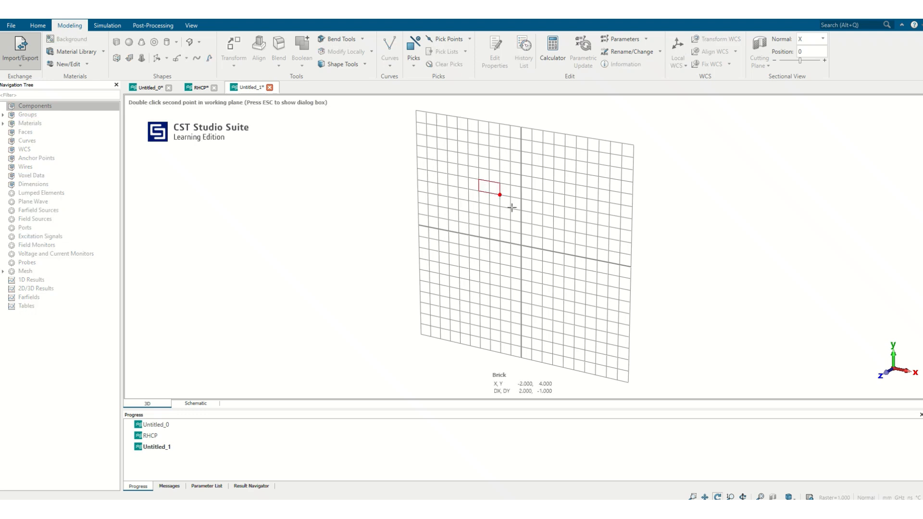
double_click(579, 303)
double_click(551, 332)
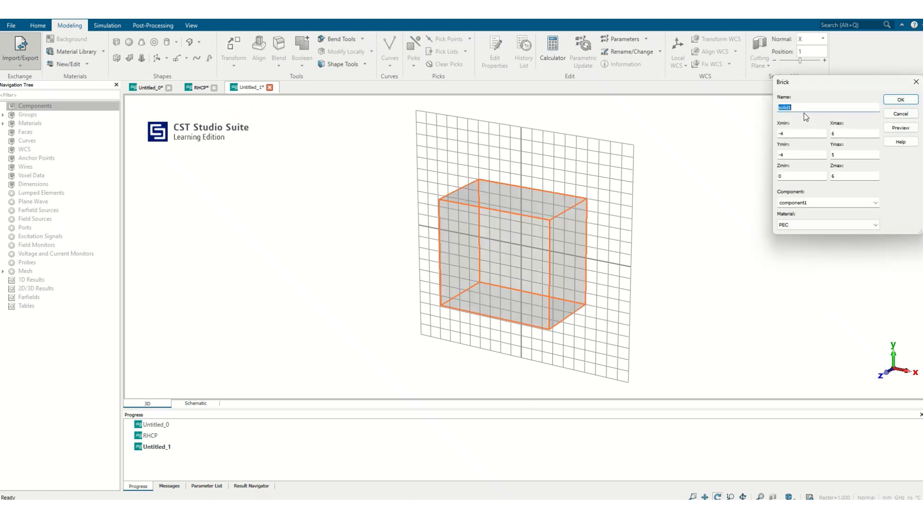
click(900, 114)
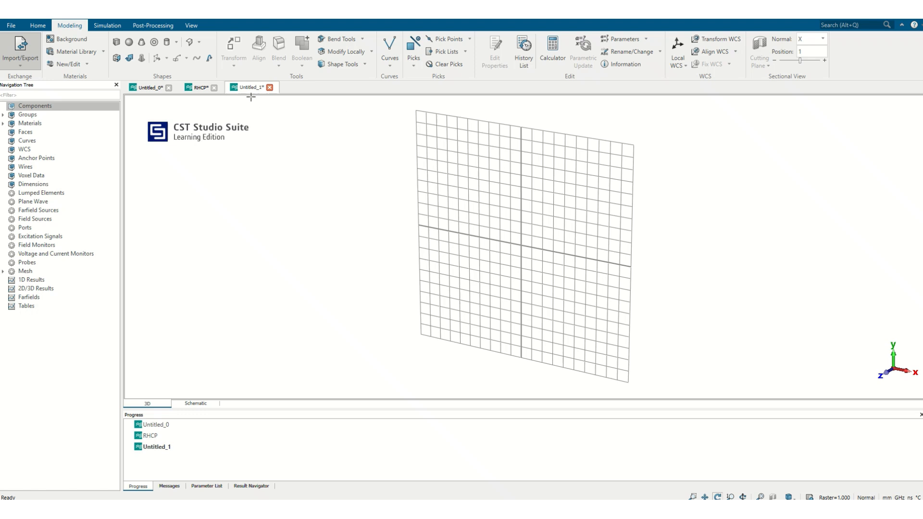
Set the simulation frequency range to a minimum of 1 GHz and a maximum of 5 GHz
click(97, 25)
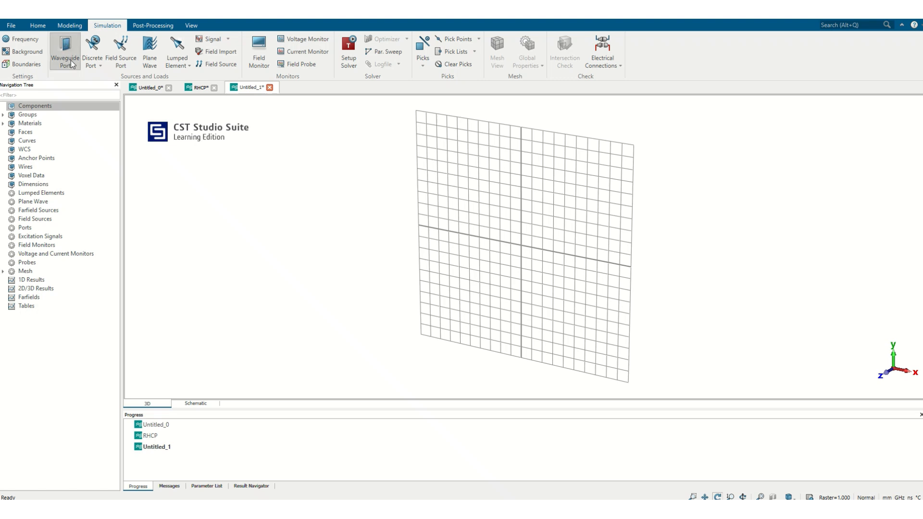
click(25, 39)
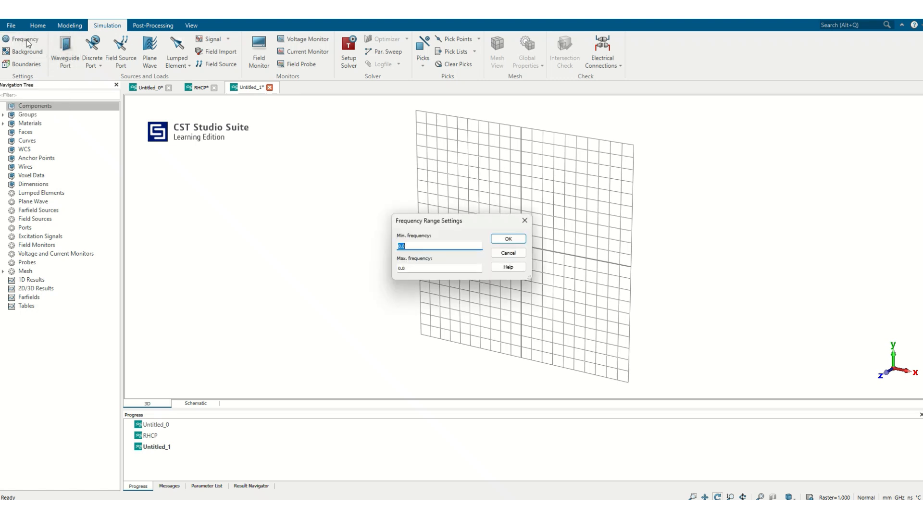
text(1)
key(Tab)
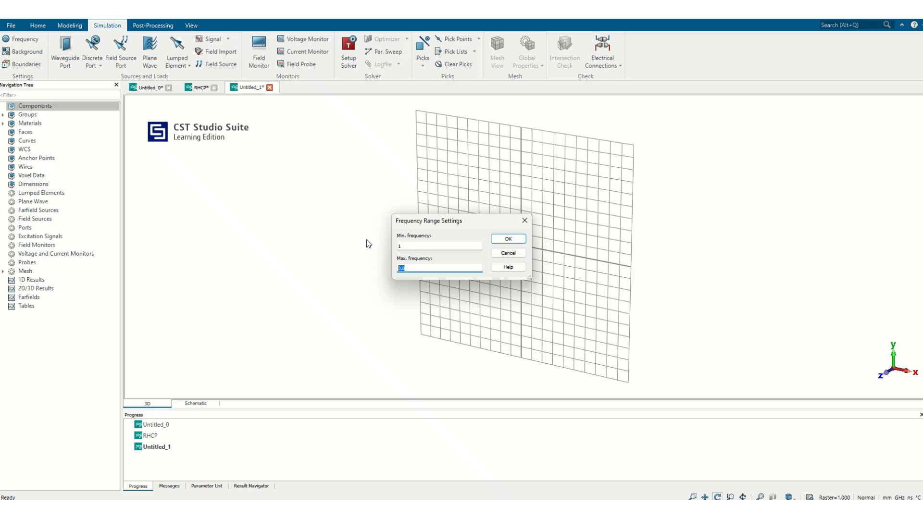
text(5)
click(514, 237)
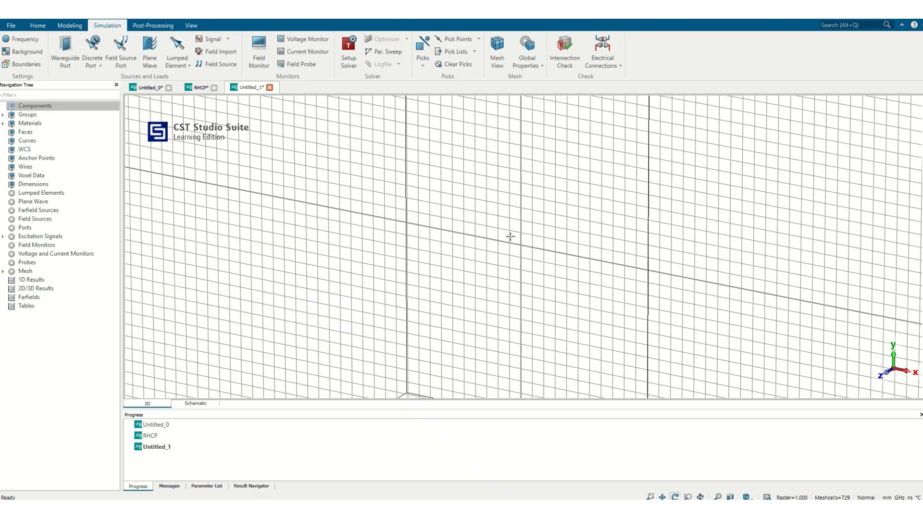
scroll(491, 247, down, 10)
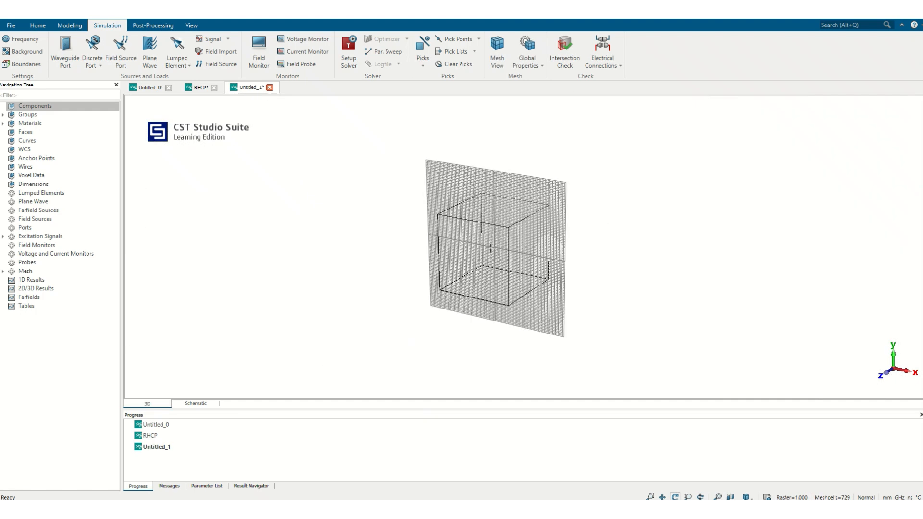
scroll(485, 239, up, 3)
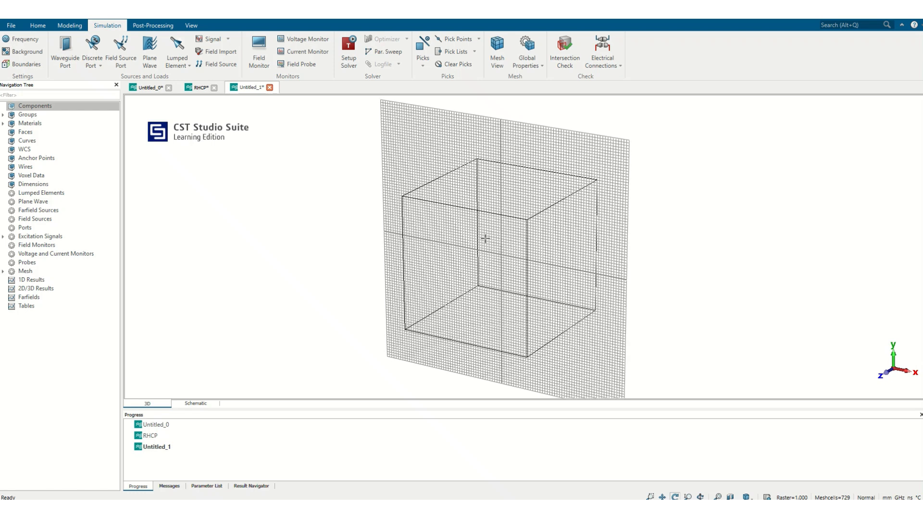
Examine the boundary conditions for each direction and the PML open boundary settings without changing them
click(26, 65)
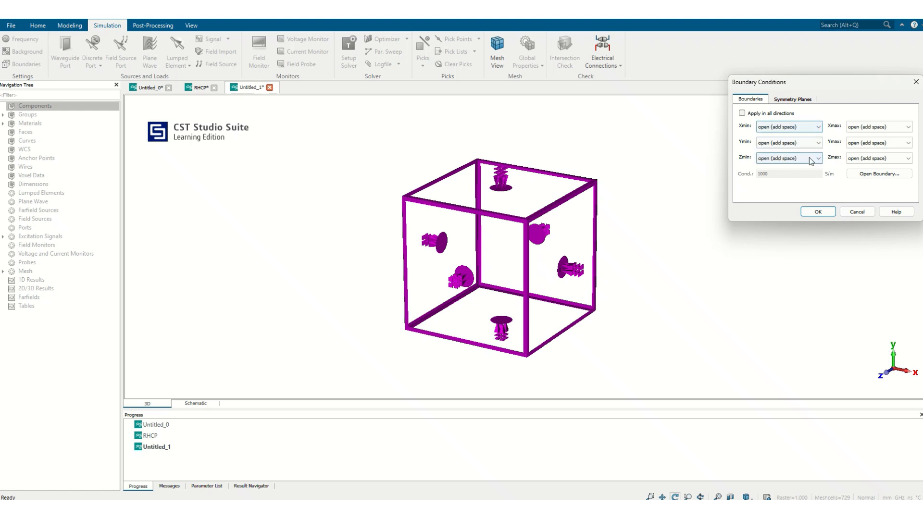
click(867, 176)
drag(488, 198, 699, 202)
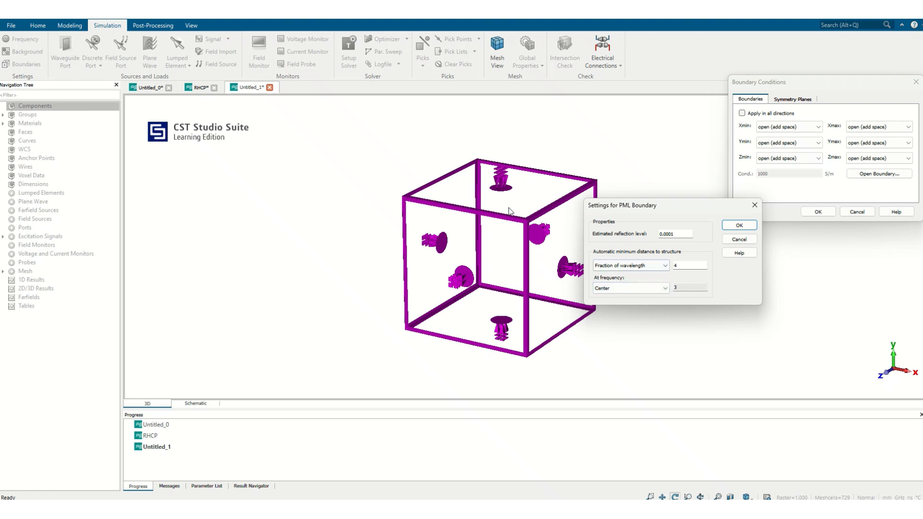
click(736, 240)
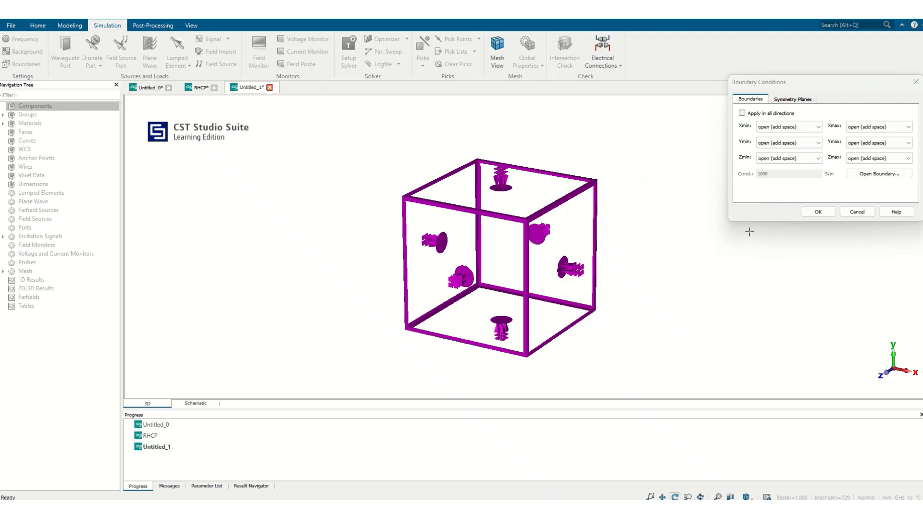
Inspect the symmetry plane options available for the YZ plane, and leave the boundary conditions unchanged
click(802, 99)
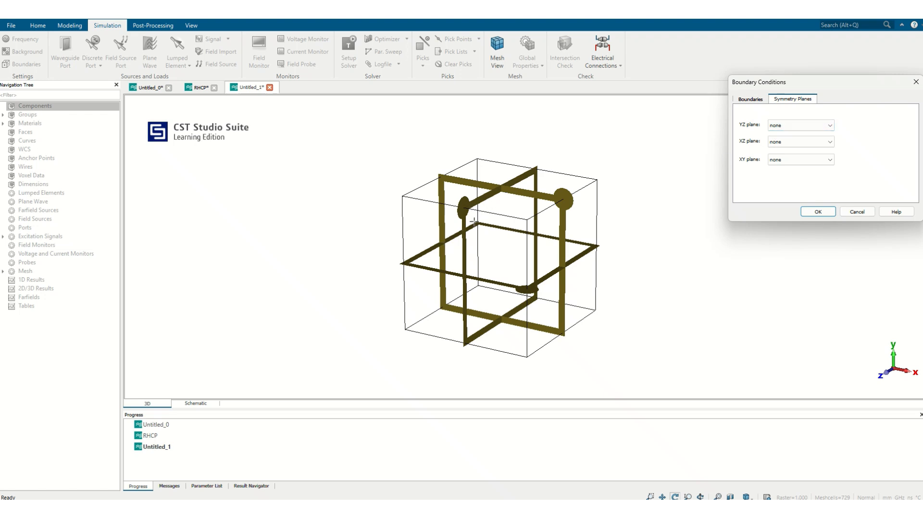
click(826, 127)
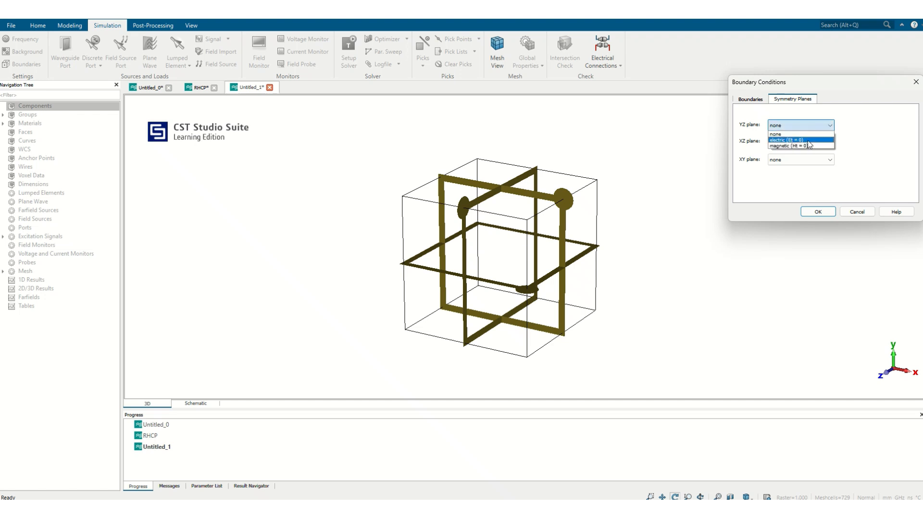
click(868, 147)
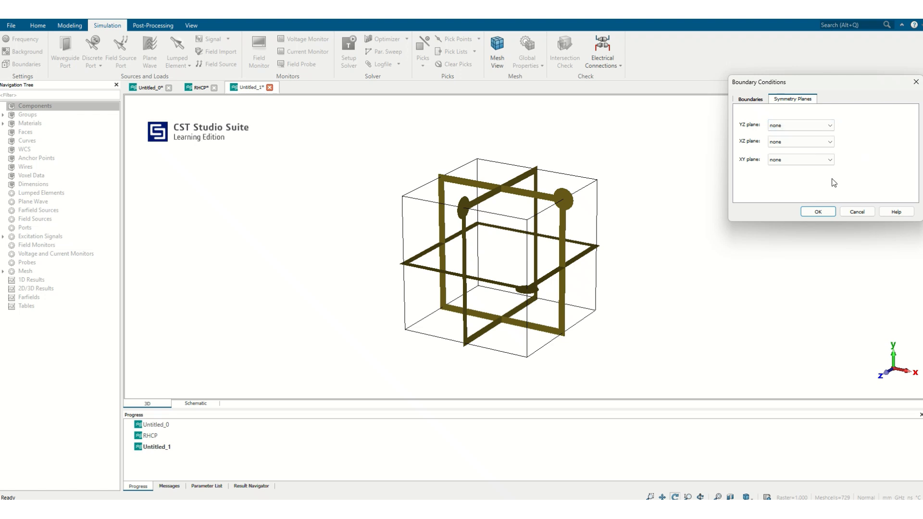
click(856, 211)
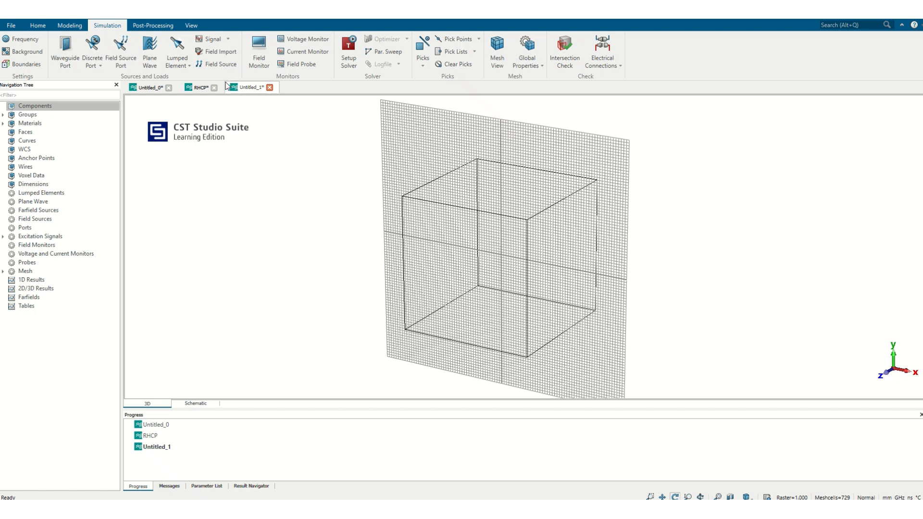
Review the field monitor types and settings without adding a monitor, and try to open the solver setup
click(260, 43)
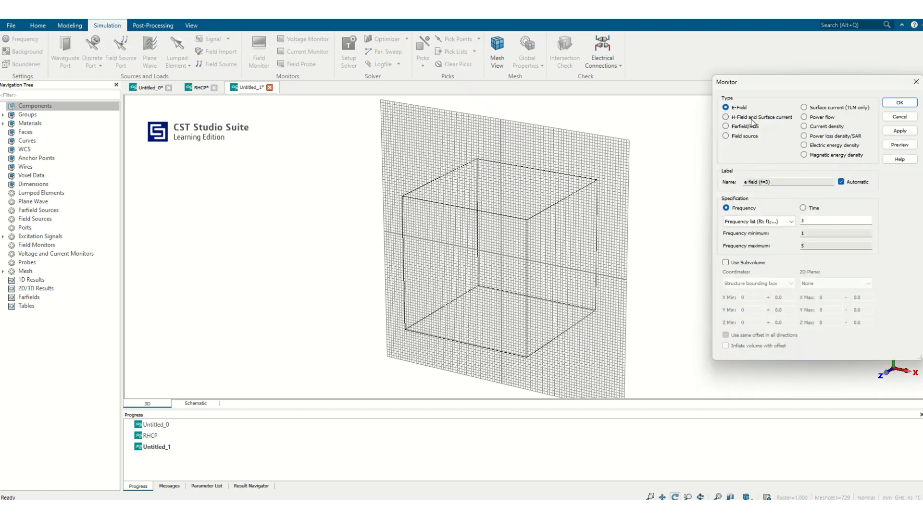
click(899, 117)
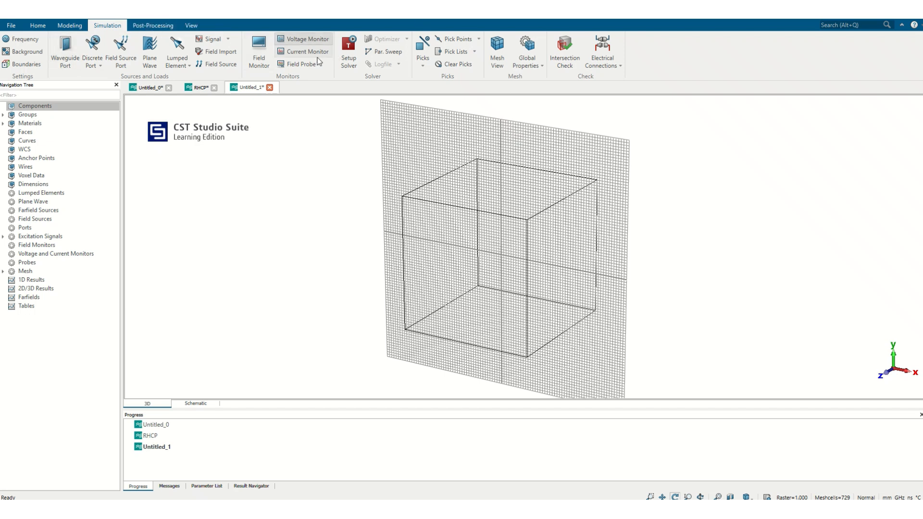
click(349, 52)
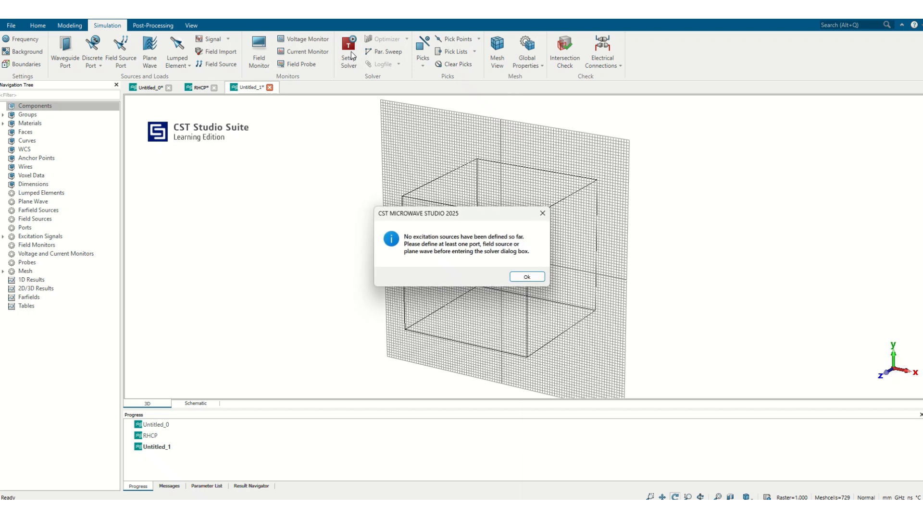
click(543, 213)
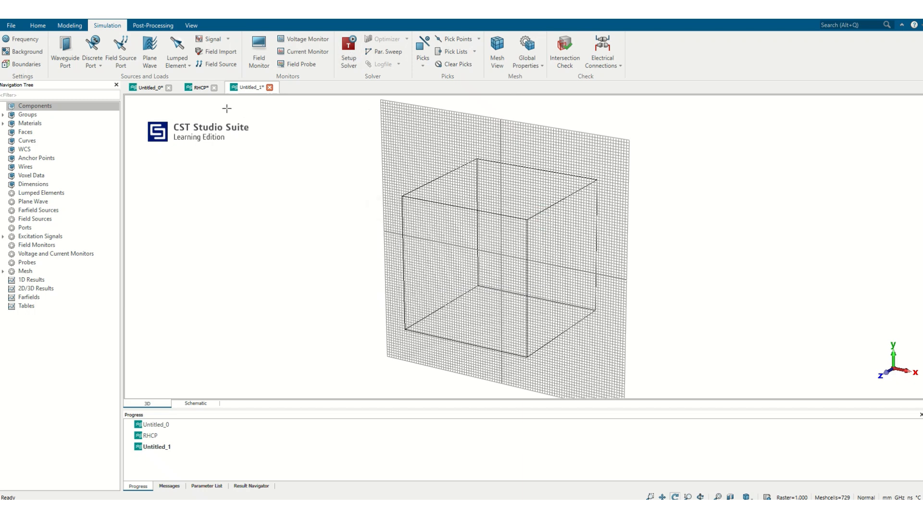
Switch to the RHCP project and inspect its component1 geometry and port1 from different angles
click(197, 92)
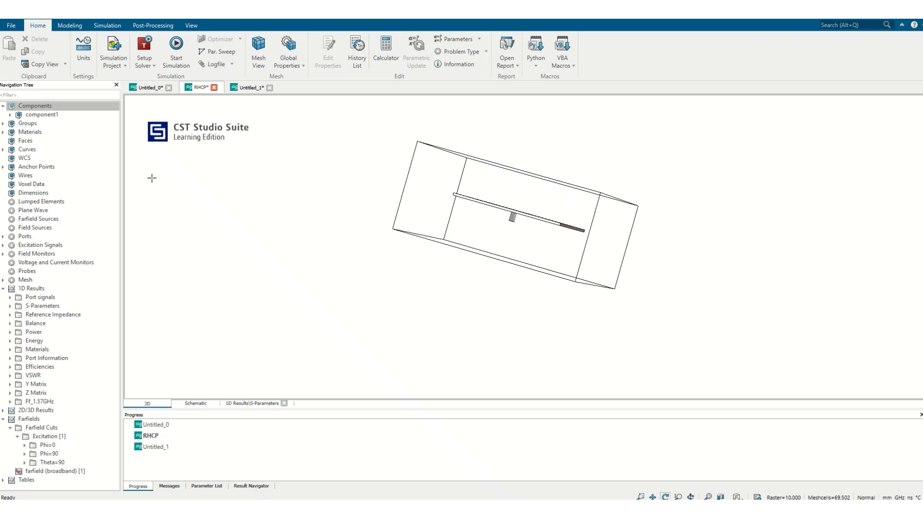
click(52, 116)
drag(503, 206, 492, 277)
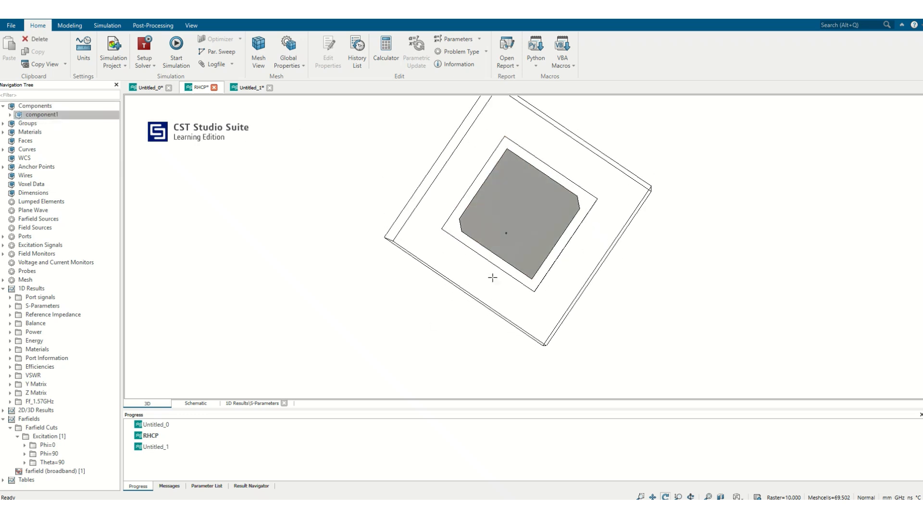
click(3, 236)
click(32, 245)
drag(496, 248, 610, 221)
scroll(547, 235, up, 3)
drag(548, 181, 168, 277)
Review the RHCP project's time domain solver parameters without starting a run, and return to the Untitled_1 project
click(145, 46)
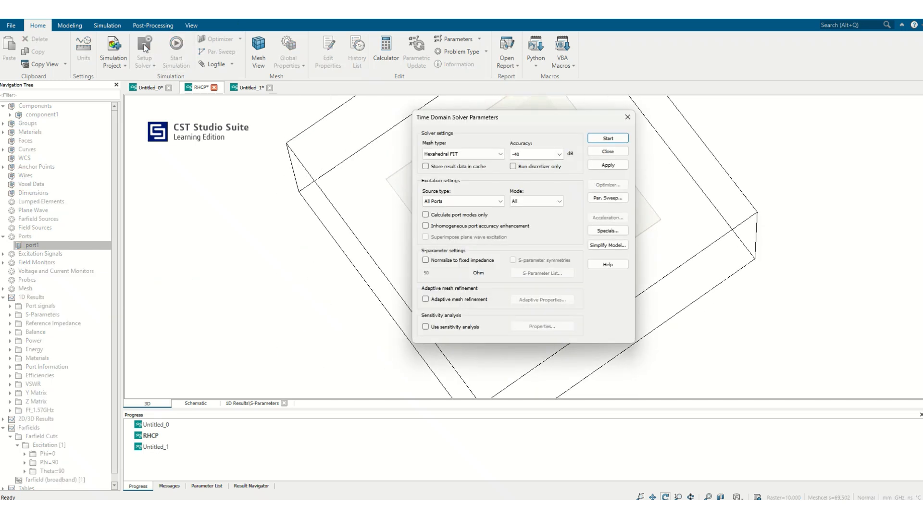
click(627, 117)
click(245, 88)
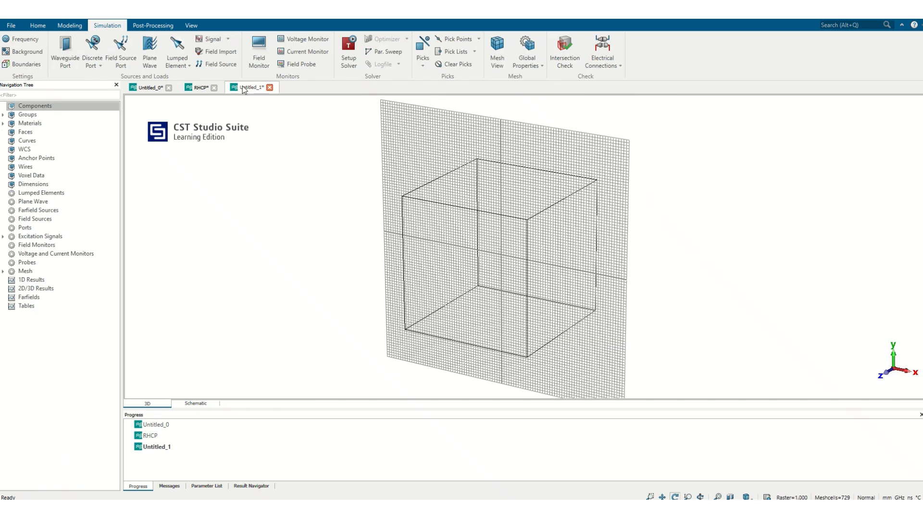
Look over the post-processing tools and the template-based post-processing options without adding a step
click(144, 26)
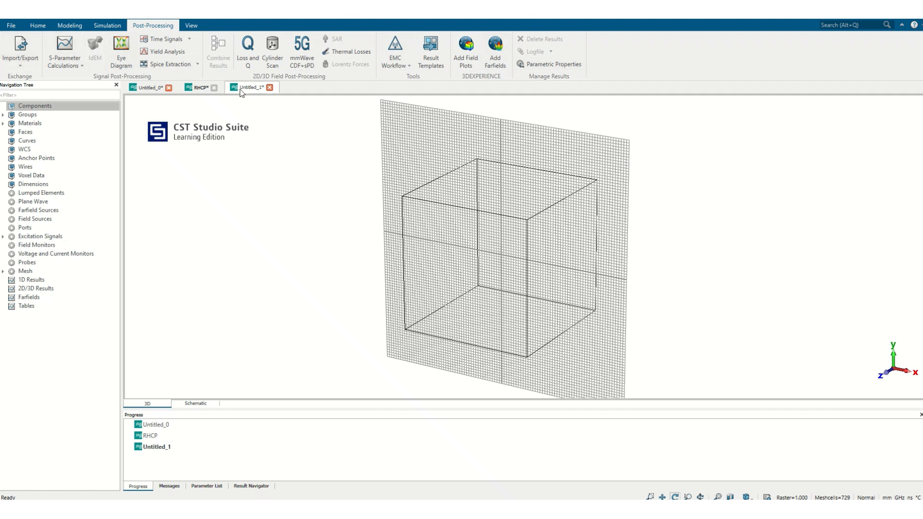
click(430, 57)
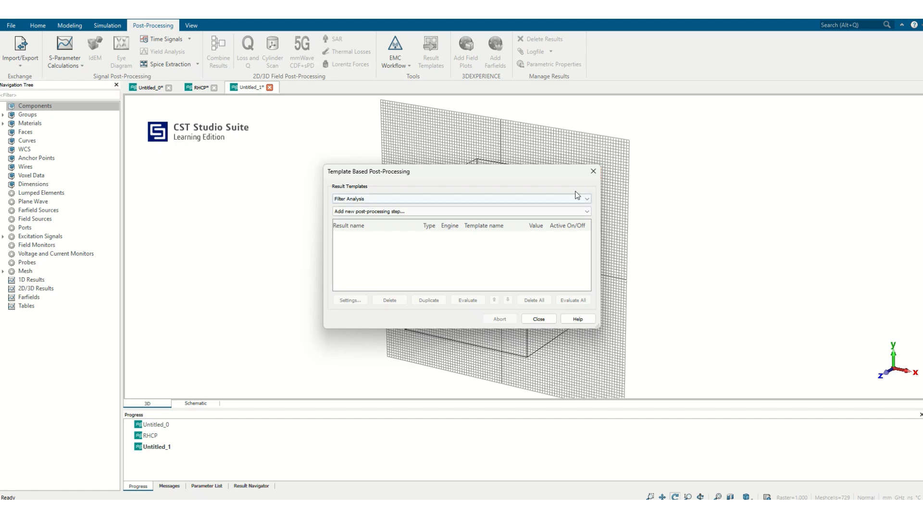
click(593, 172)
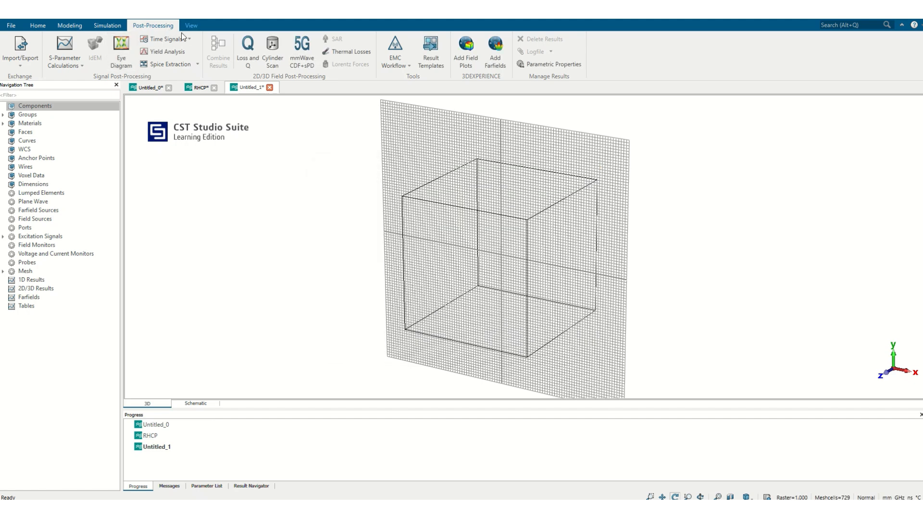
Switch to the RHCP project, expand its 2D/3D results and S-parameters, and plot the S1,1 curve
click(195, 88)
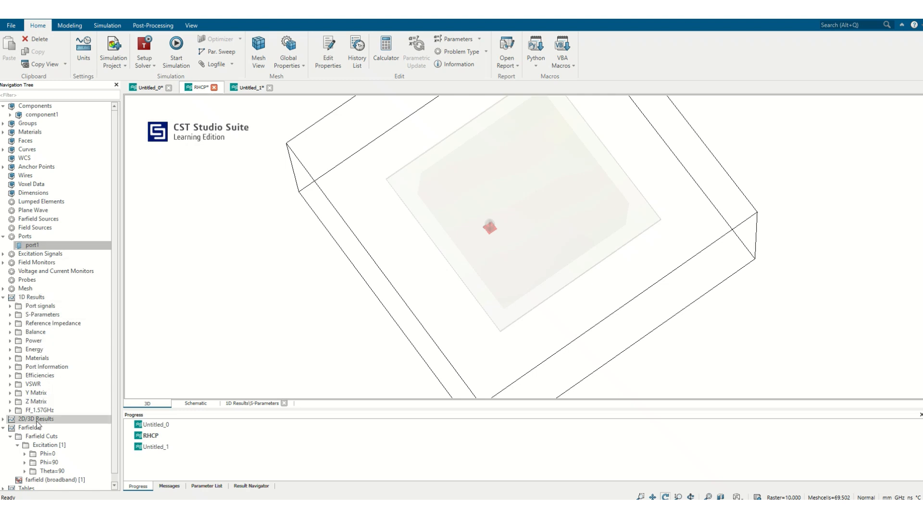
click(3, 420)
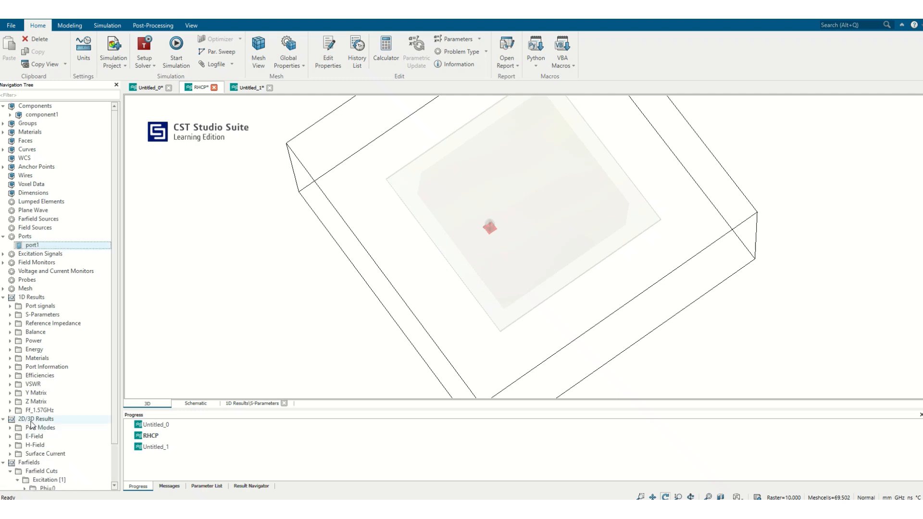
scroll(32, 428, down, 1)
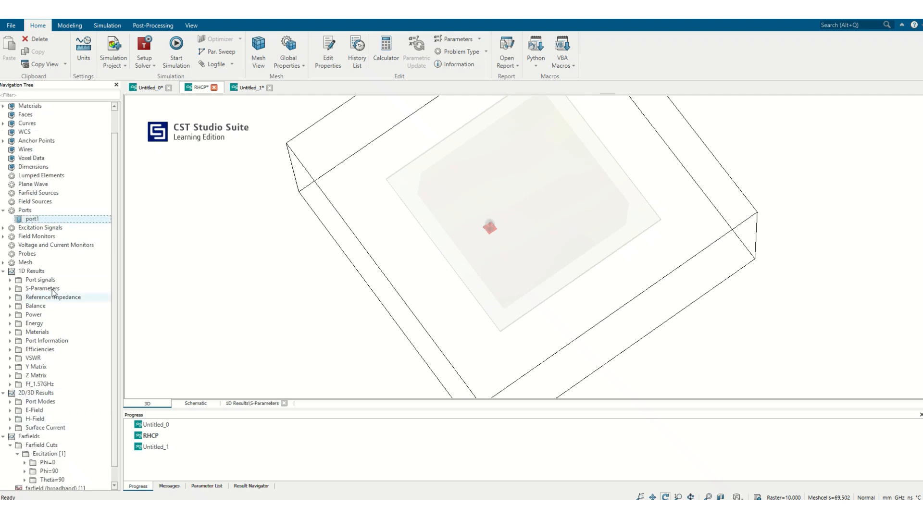
click(10, 289)
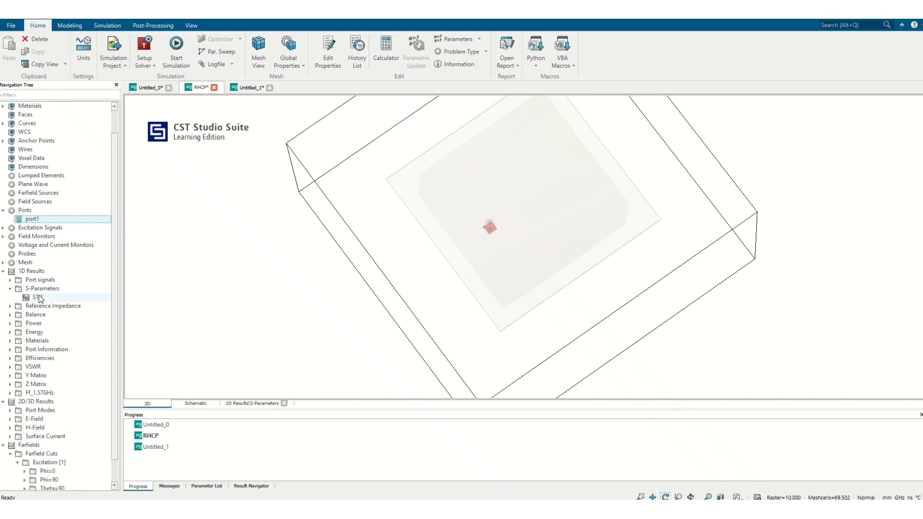
click(37, 297)
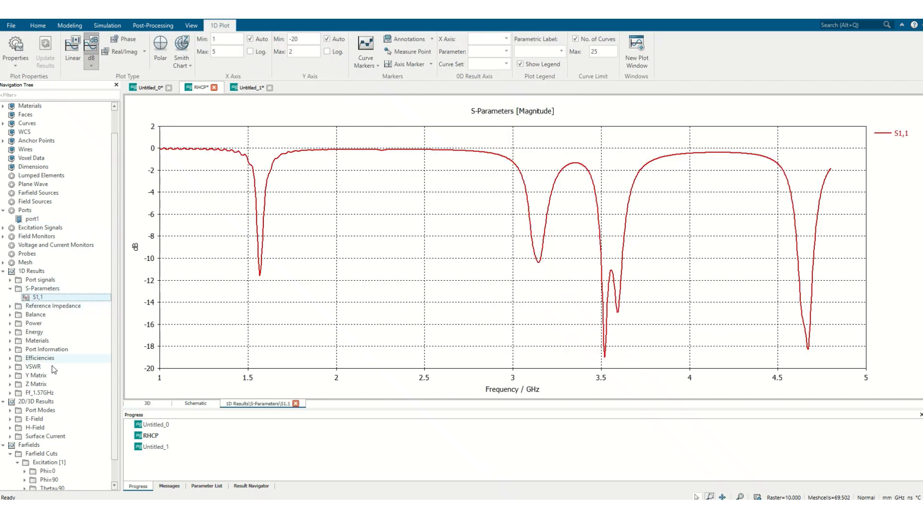
Open the farfield results and view the broadband farfield of excitation 1 in 3D from another angle
scroll(41, 358, down, 1)
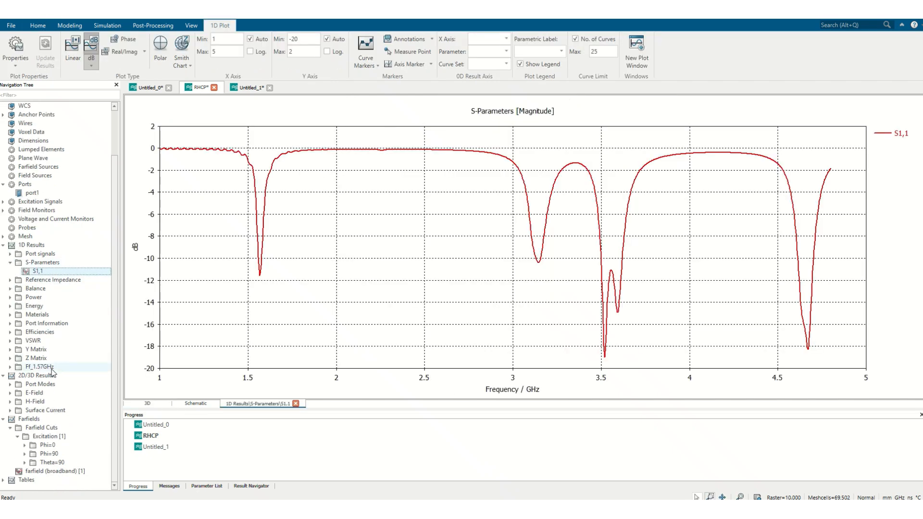
click(29, 418)
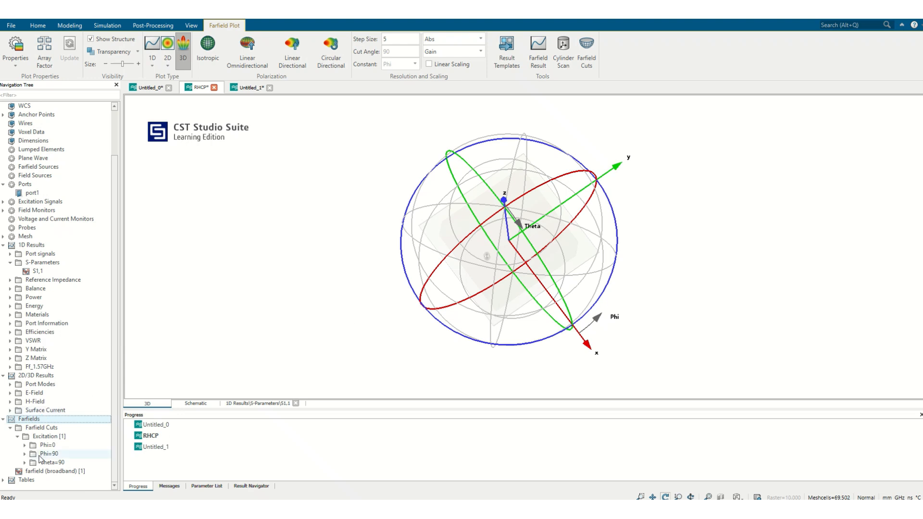
click(48, 471)
drag(503, 258, 556, 335)
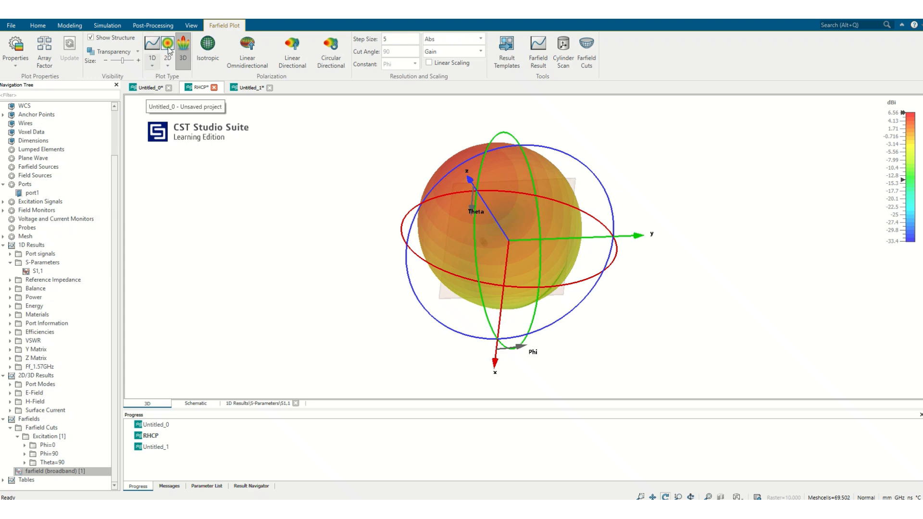
Return to the RHCP component geometry and try the Rotate and Rotate in Plane view tools on it
click(191, 25)
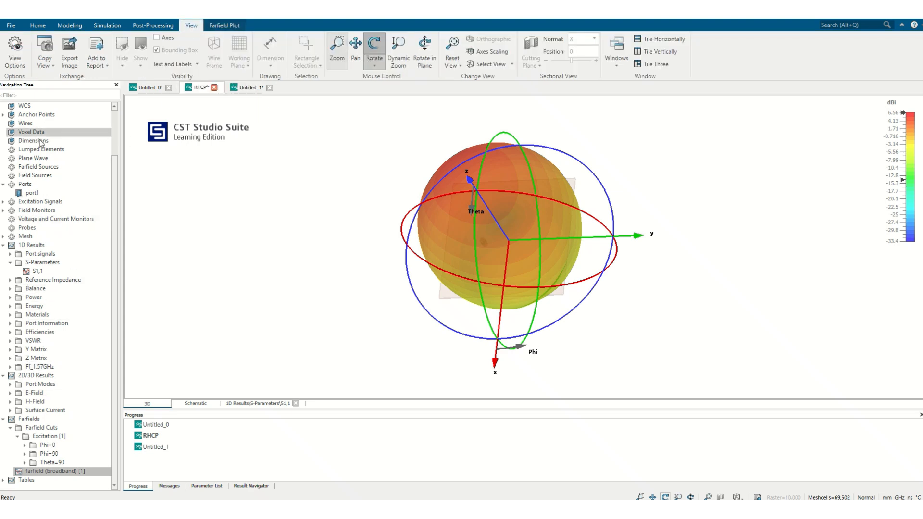
scroll(53, 135, up, 2)
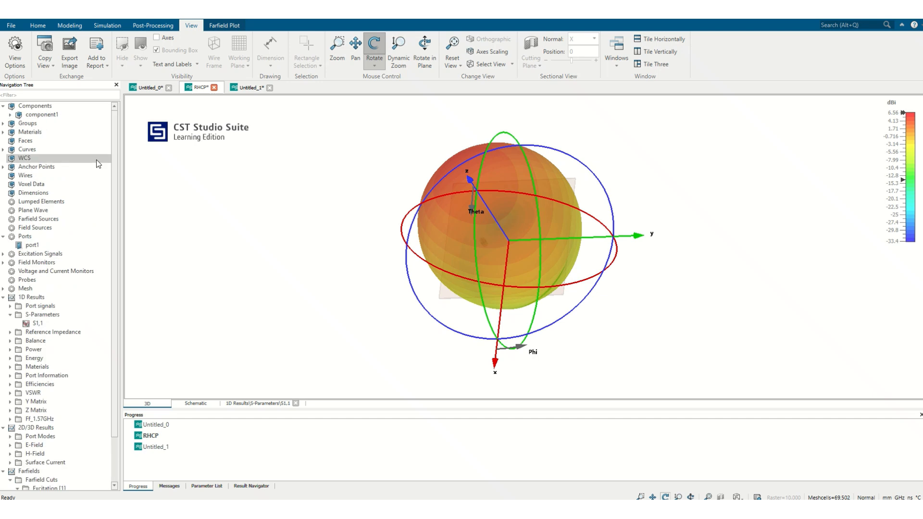
click(60, 106)
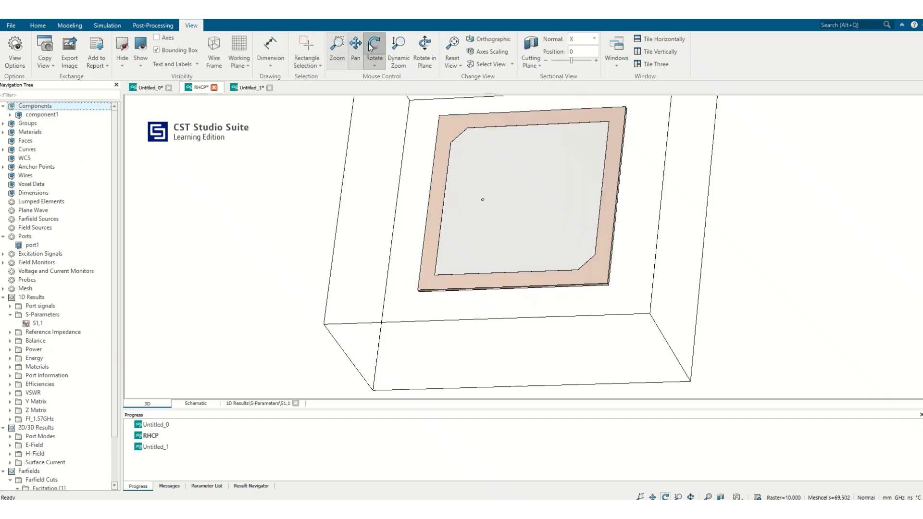
mouse_move(493, 132)
mouse_down()
mouse_move(533, 128)
mouse_move(645, 268)
mouse_move(348, 130)
mouse_up()
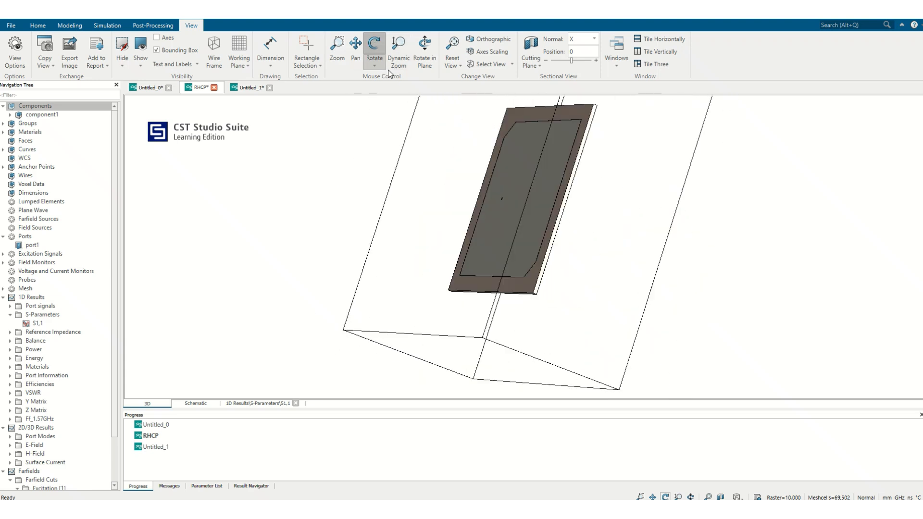
click(425, 47)
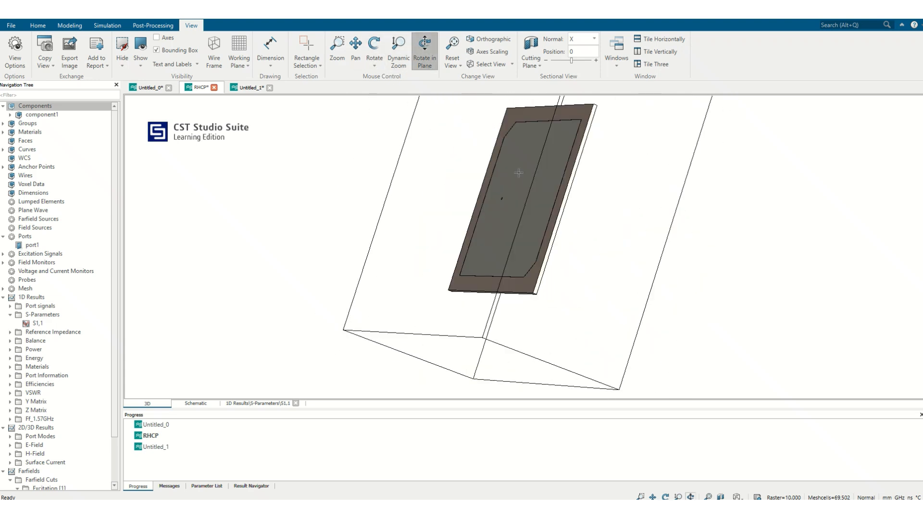
drag(518, 173, 534, 145)
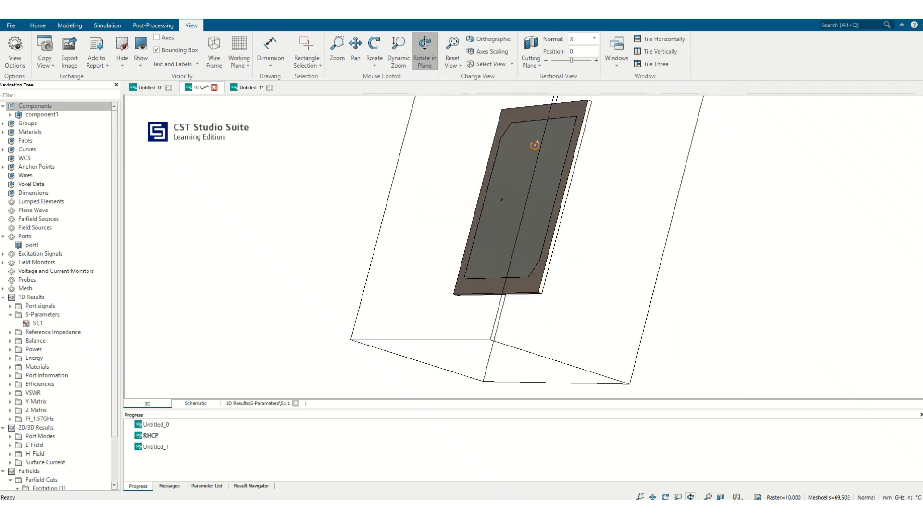
drag(580, 219, 557, 197)
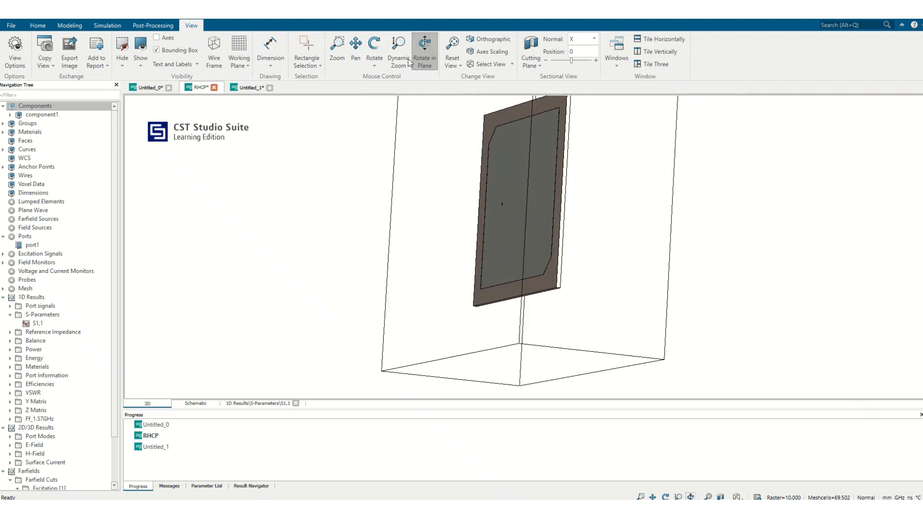
Pan the patch antenna model, reset the view to fit it, and rotate it to face its back side
click(357, 48)
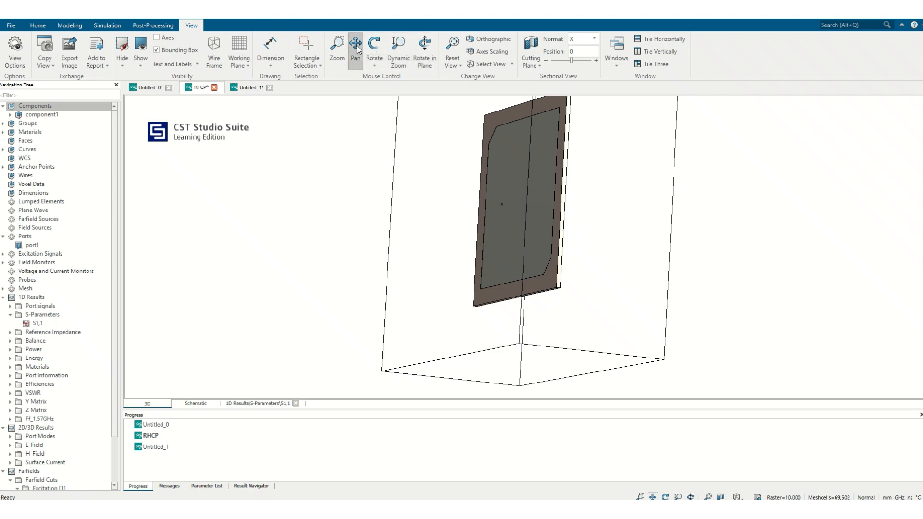
mouse_move(504, 167)
mouse_down()
mouse_move(506, 159)
mouse_move(703, 191)
mouse_move(476, 198)
mouse_move(644, 195)
mouse_move(244, 182)
mouse_move(507, 172)
mouse_up()
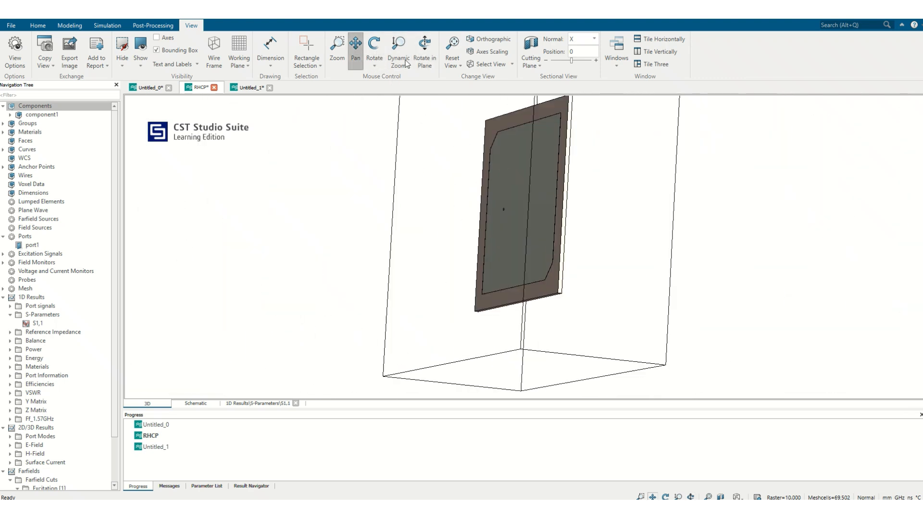
click(455, 45)
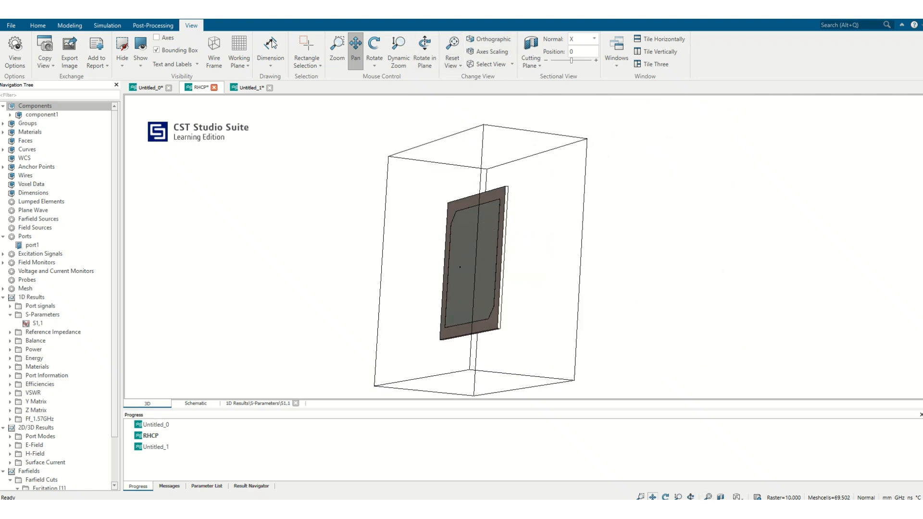
click(374, 46)
drag(497, 214, 643, 270)
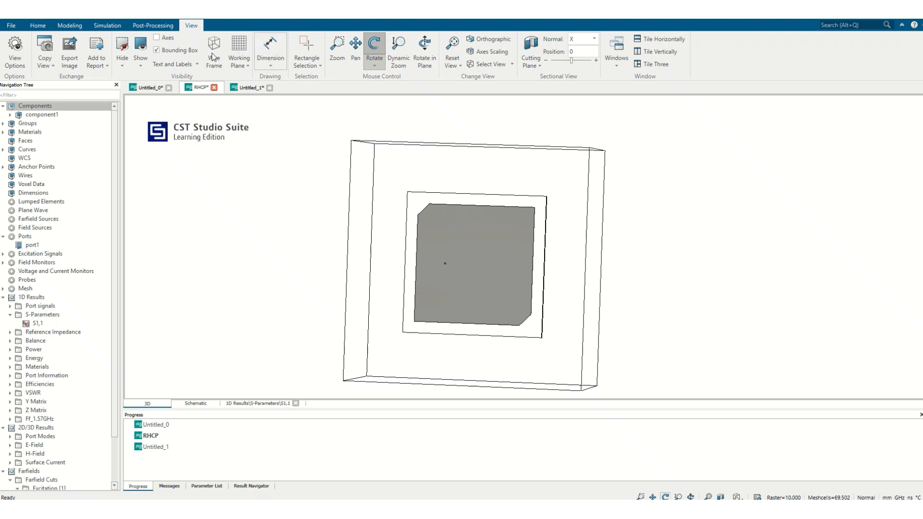
Pick the ground plane's corner end point at -37.5, 37.5, 0 and the other end point of the same vertical edge
click(68, 27)
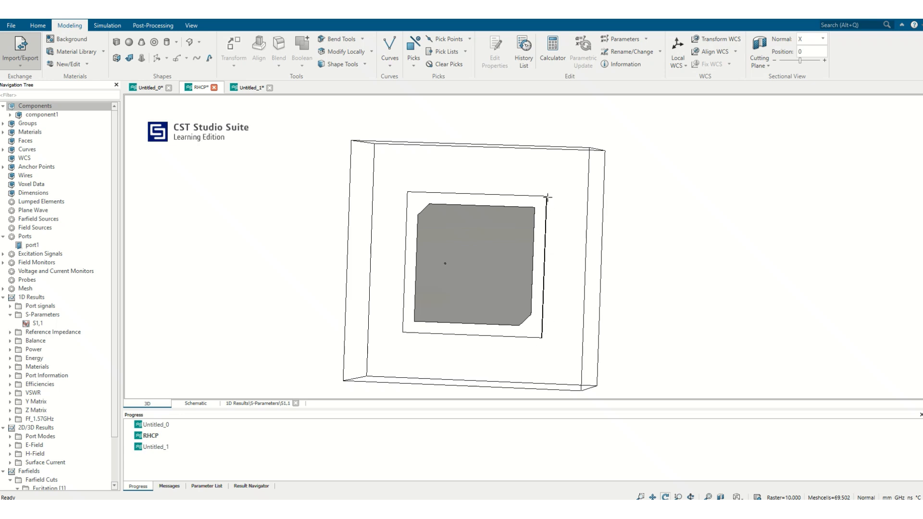
click(467, 39)
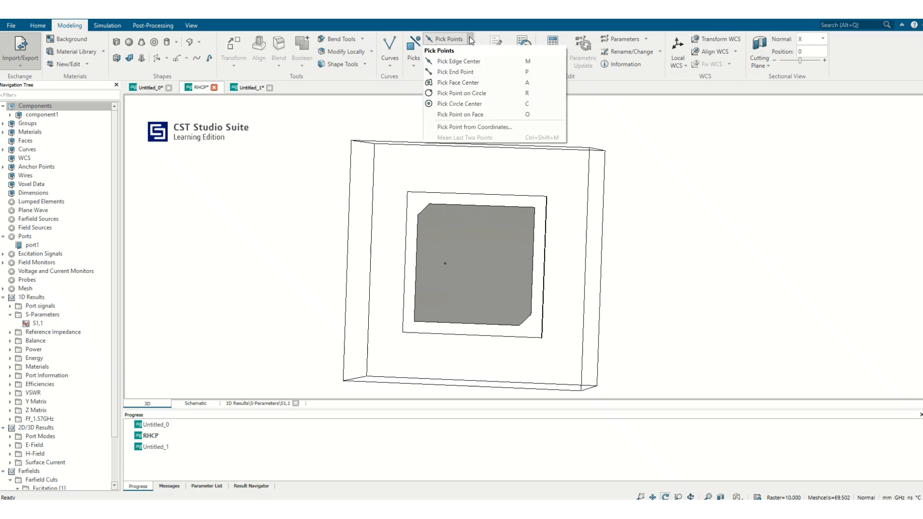
click(465, 73)
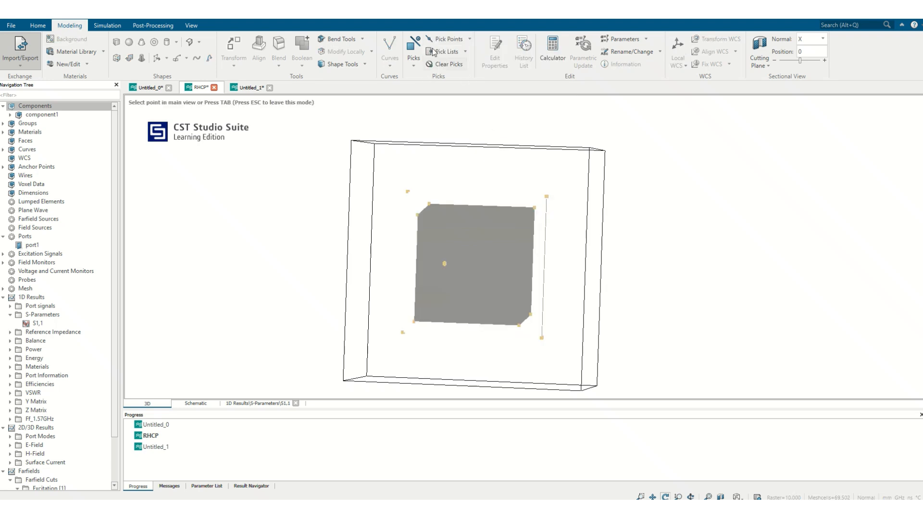
click(465, 39)
click(470, 39)
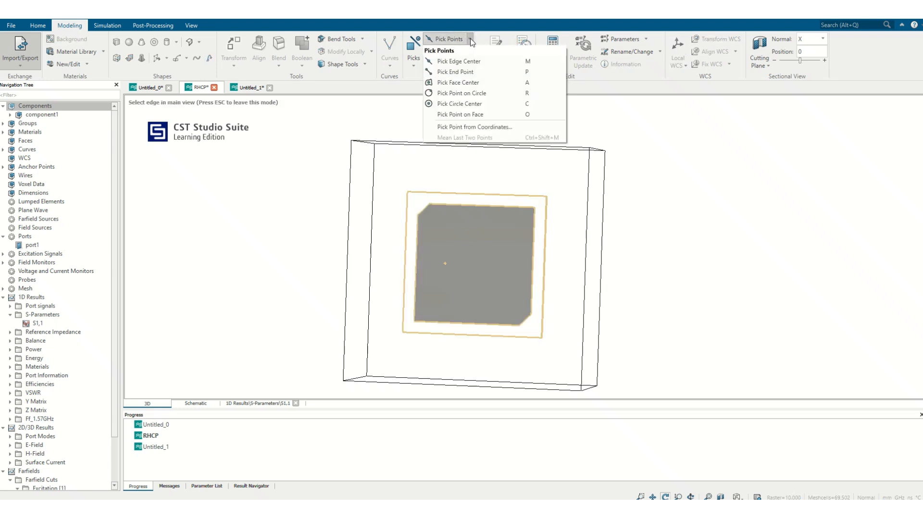
click(524, 73)
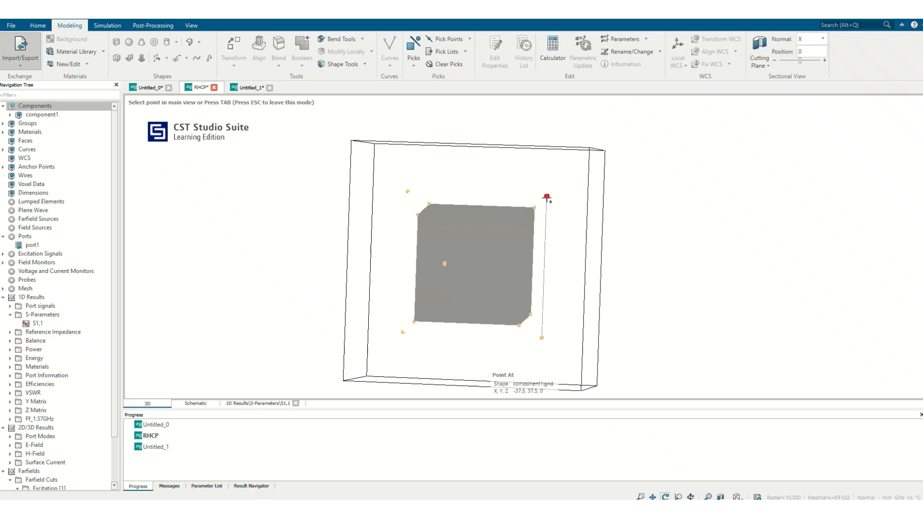
click(546, 197)
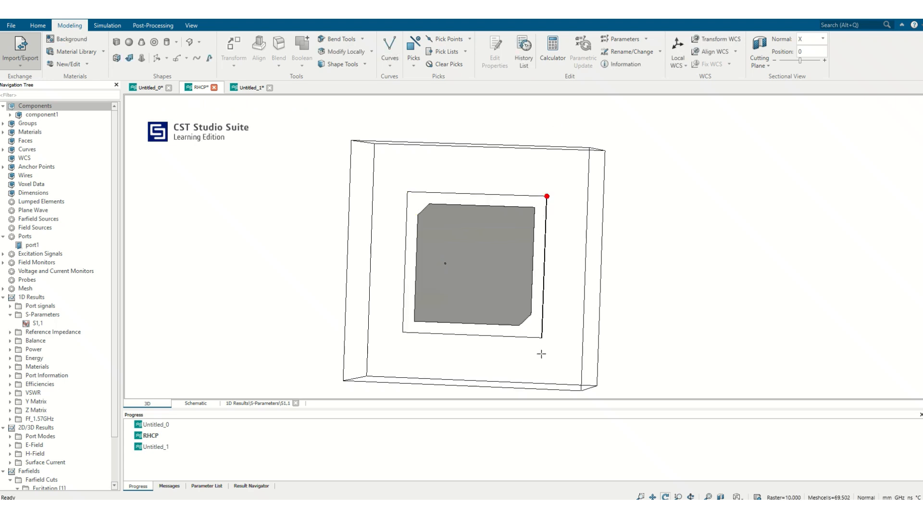
key(p)
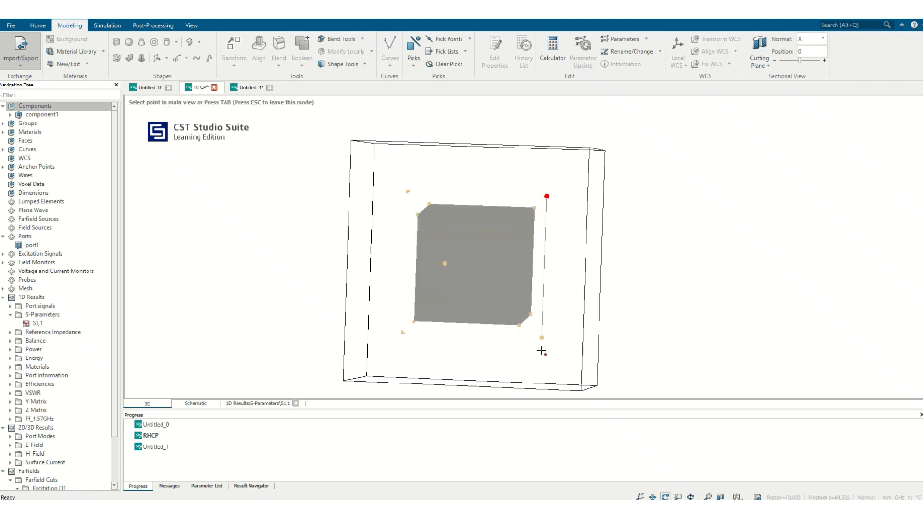
click(542, 338)
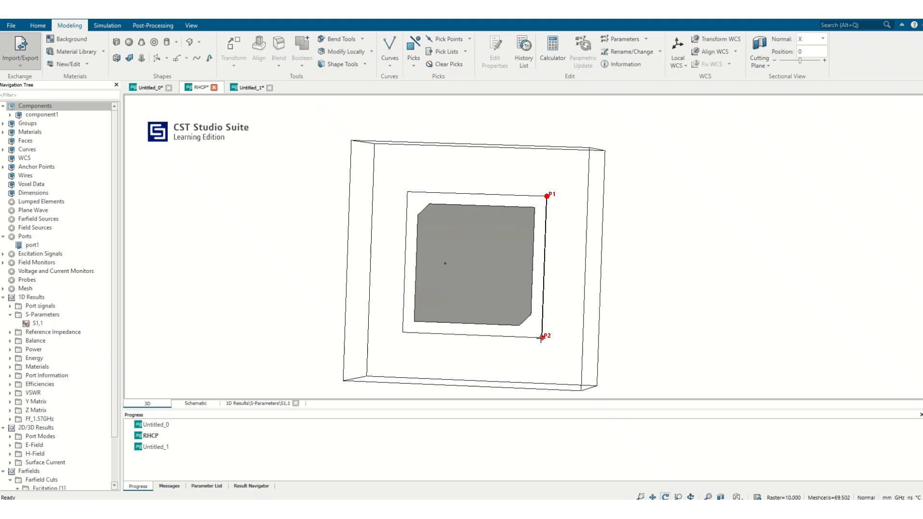
Add a distance dimension between the two picked points and place it outside the bounding box beside the edge
click(192, 27)
click(272, 66)
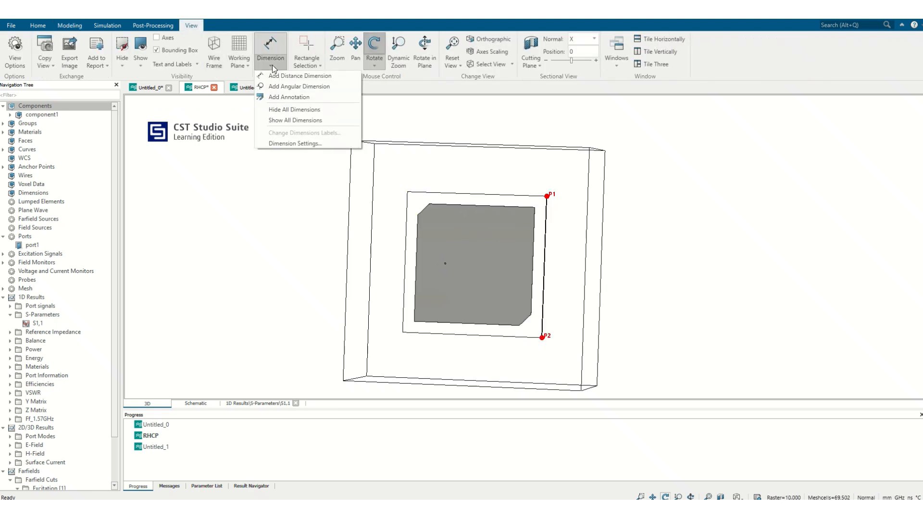
click(283, 76)
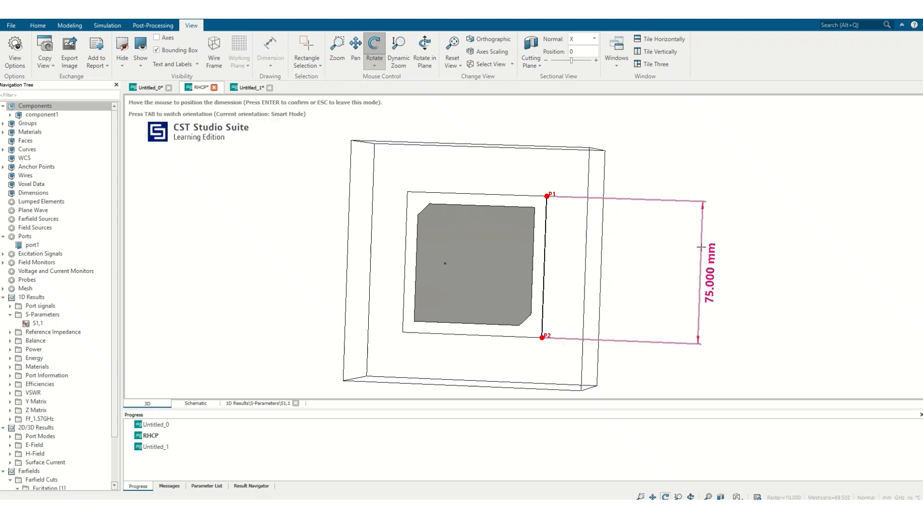
click(701, 247)
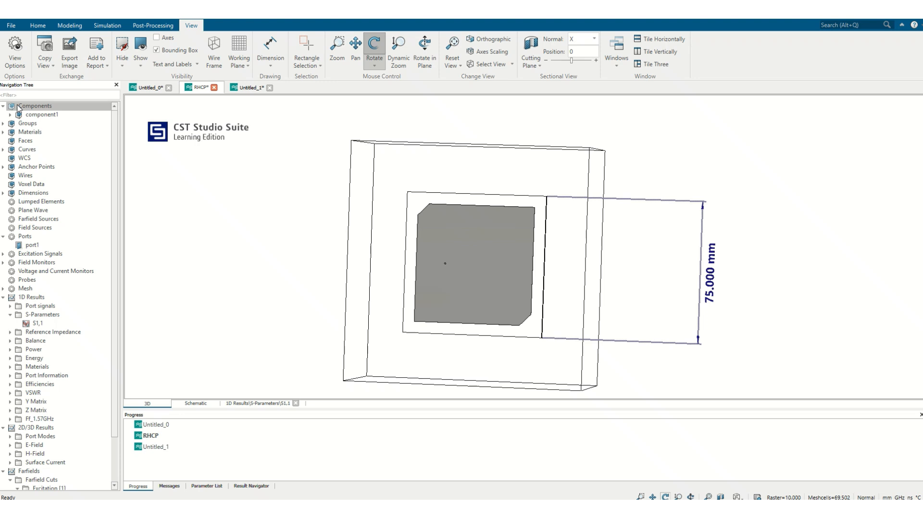
Section the antenna with a cutting plane normal to X at position 0 and inspect the cut from several angles
drag(612, 149, 516, 100)
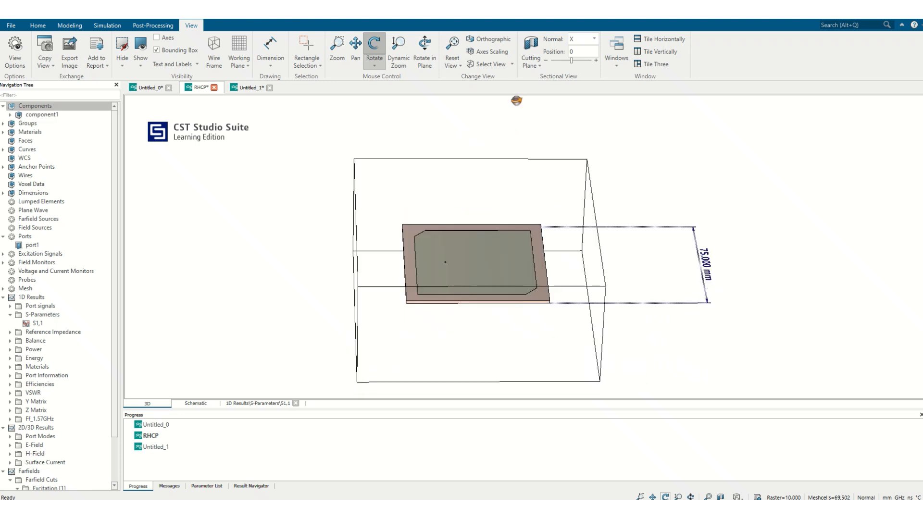
click(535, 48)
drag(450, 257, 412, 283)
scroll(467, 262, up, 3)
drag(466, 263, 472, 303)
scroll(502, 268, up, 3)
scroll(515, 260, down, 5)
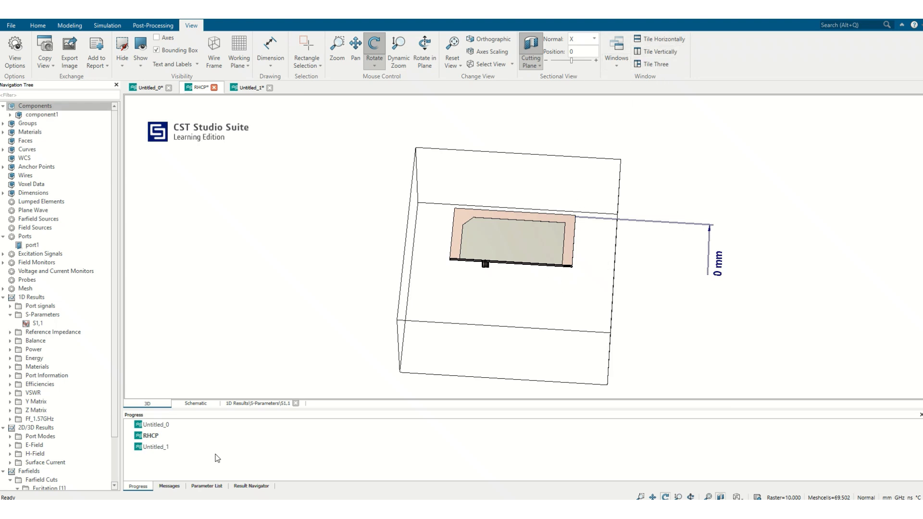
Review the RHCP project's messages, progress, parameter list and result runs, enlarging the list area to read all parameters
click(170, 486)
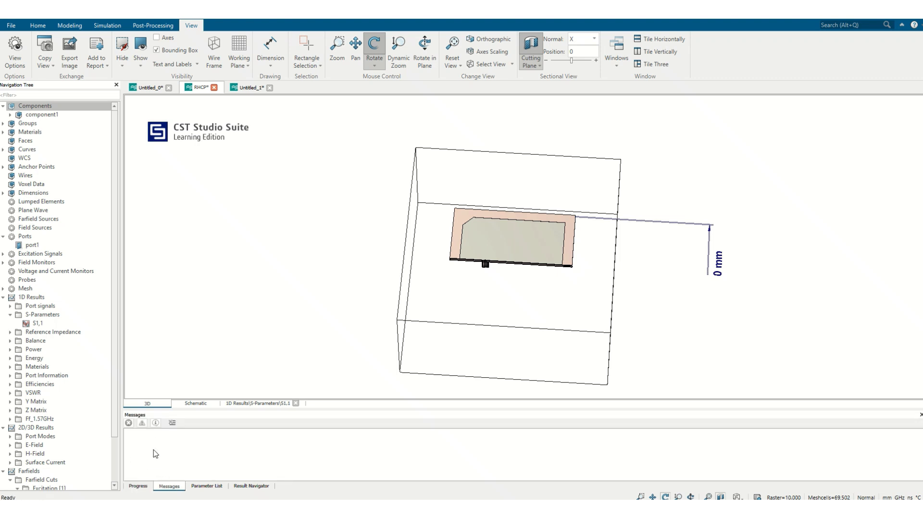
click(140, 487)
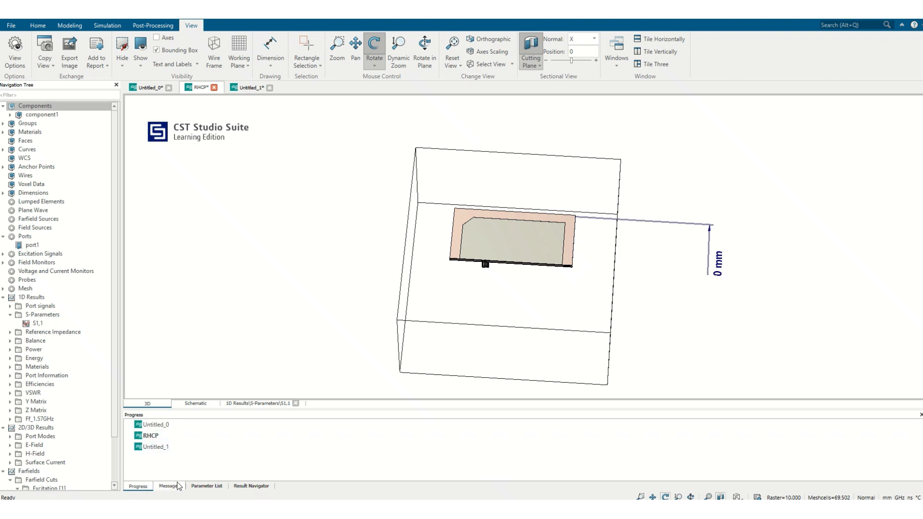
click(213, 487)
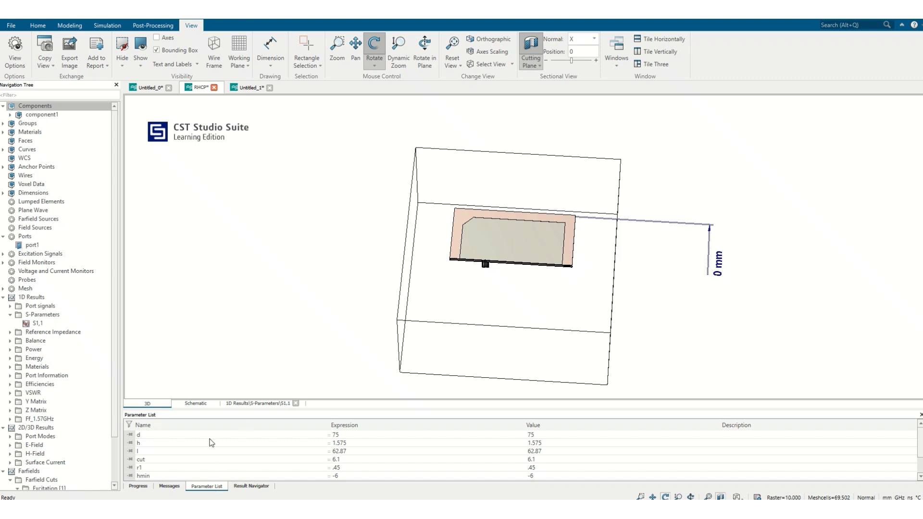
drag(260, 408, 270, 298)
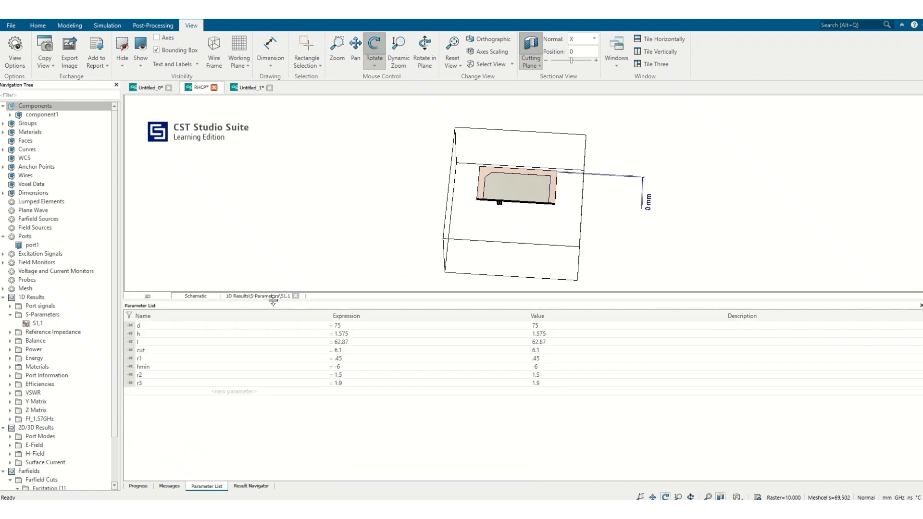
click(251, 487)
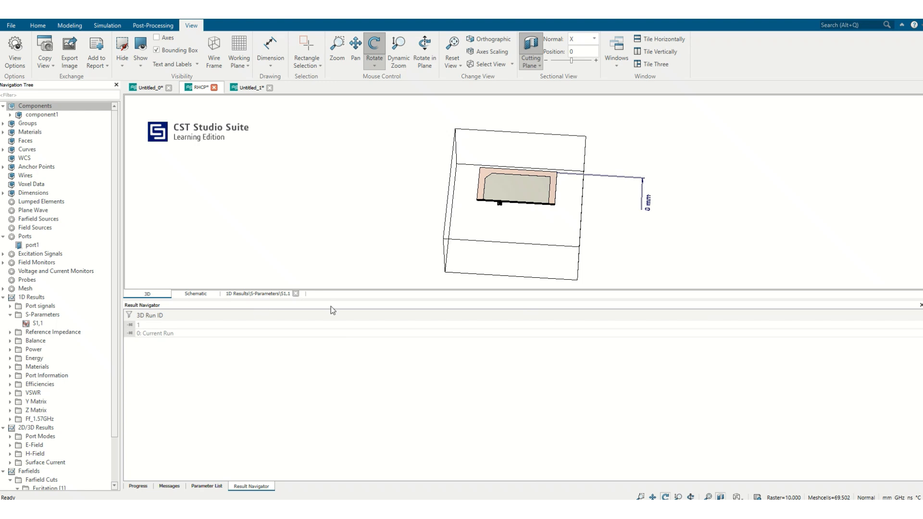
drag(333, 298, 299, 384)
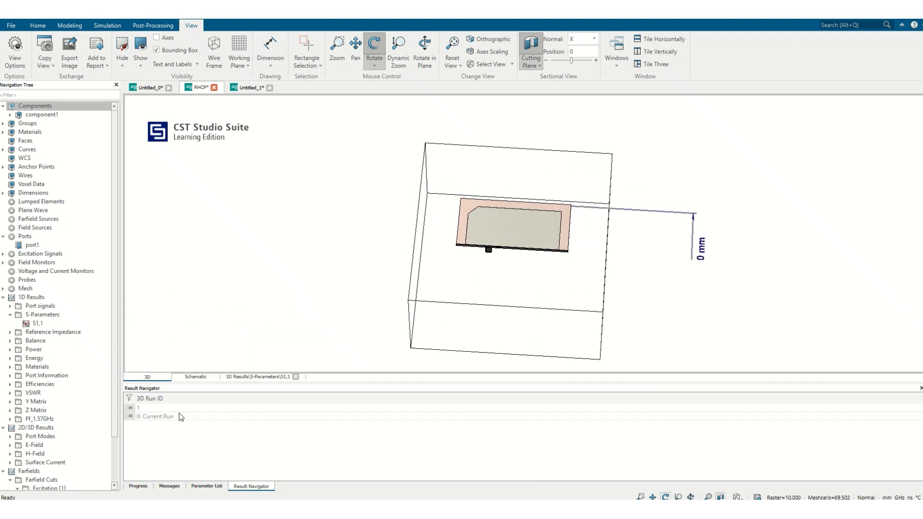